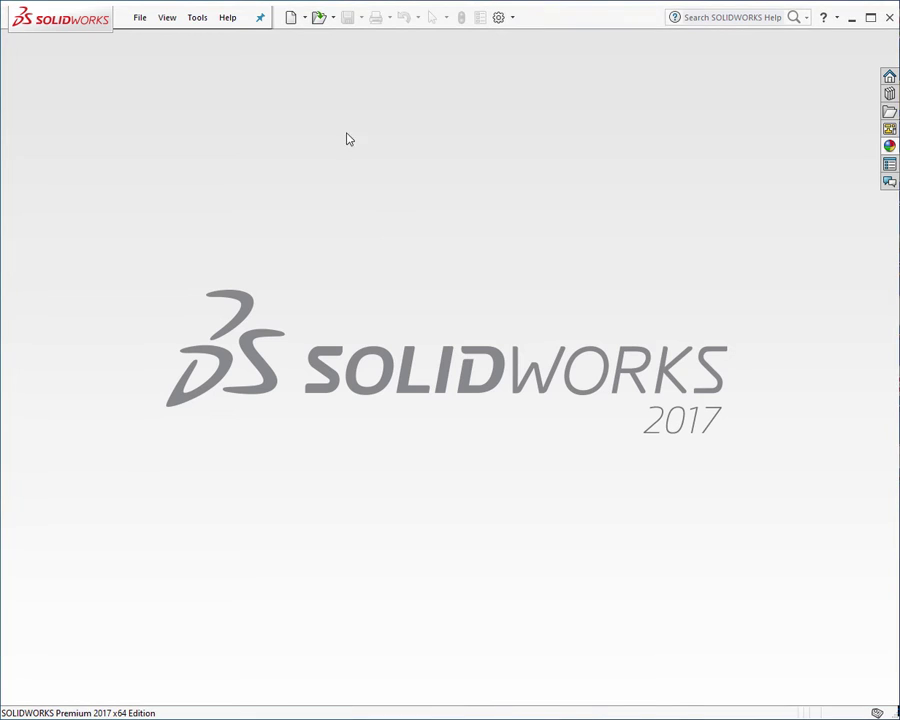
# Create a new part document.
pyautogui.click(288, 17)
pyautogui.click(345, 339)
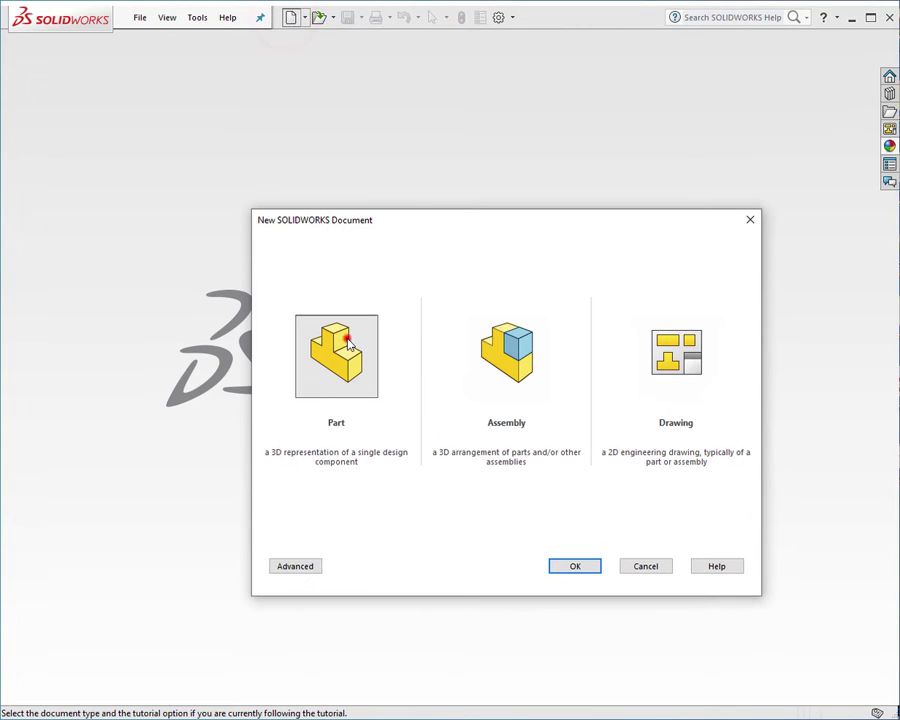
pyautogui.click(573, 567)
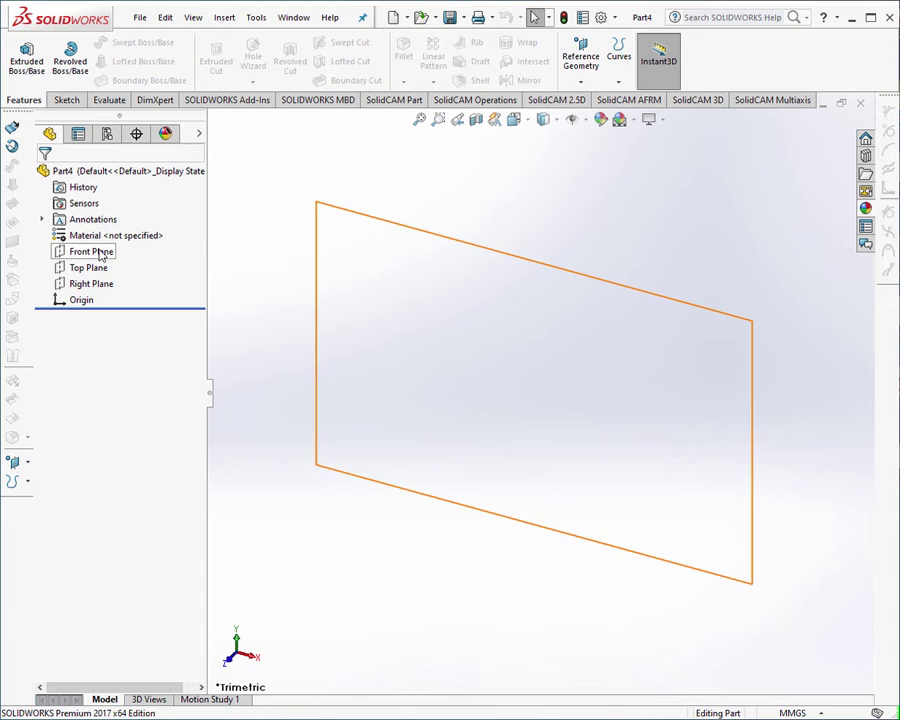
# Sketch a corner rectangle on the Front Plane, starting at the origin.
pyautogui.click(95, 249)
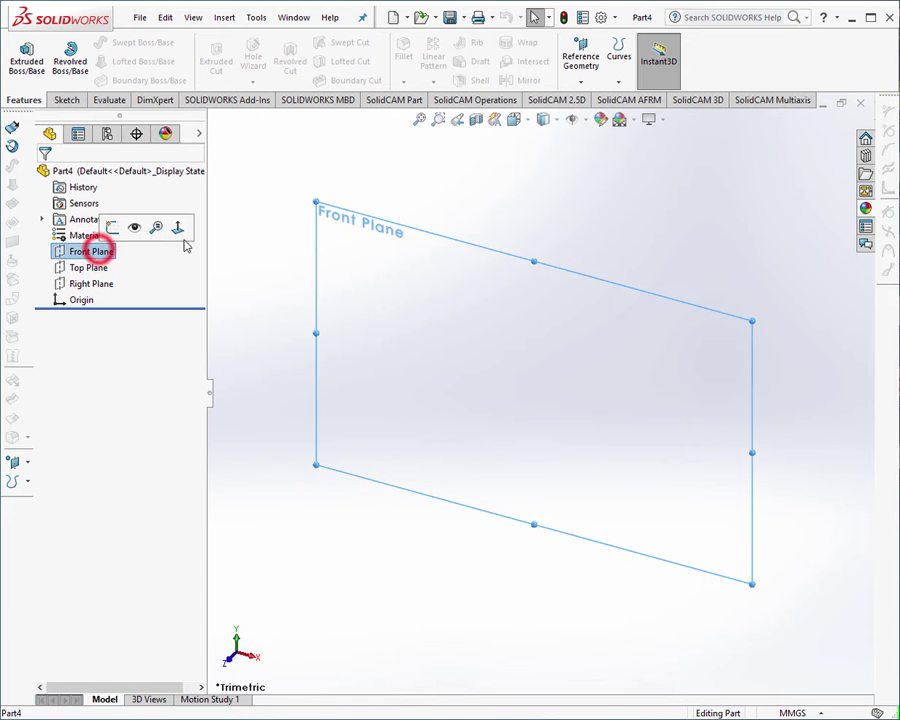
pyautogui.click(179, 229)
pyautogui.click(64, 100)
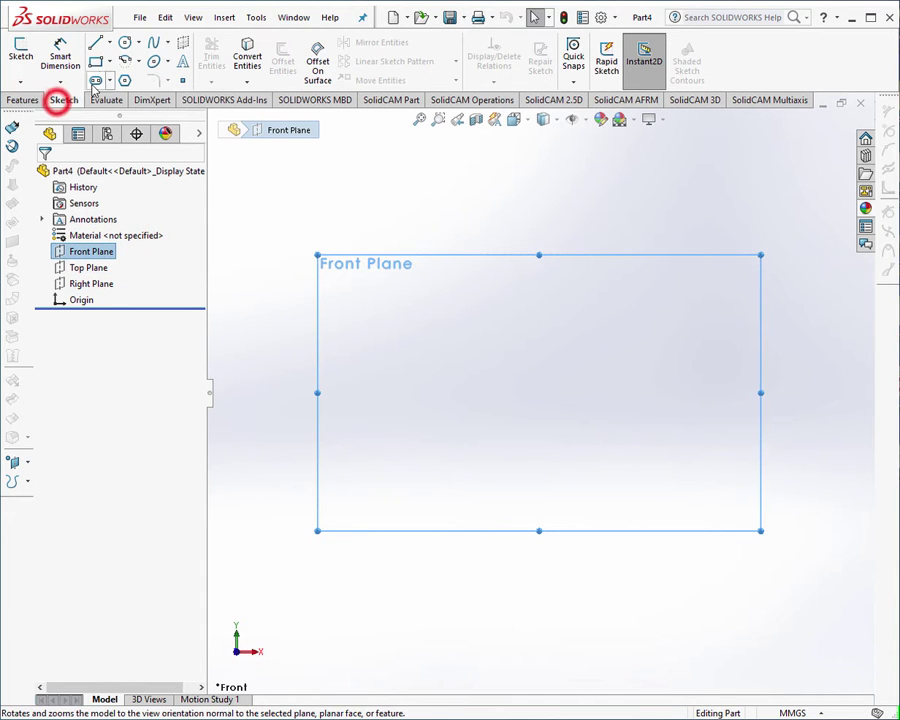
pyautogui.click(96, 62)
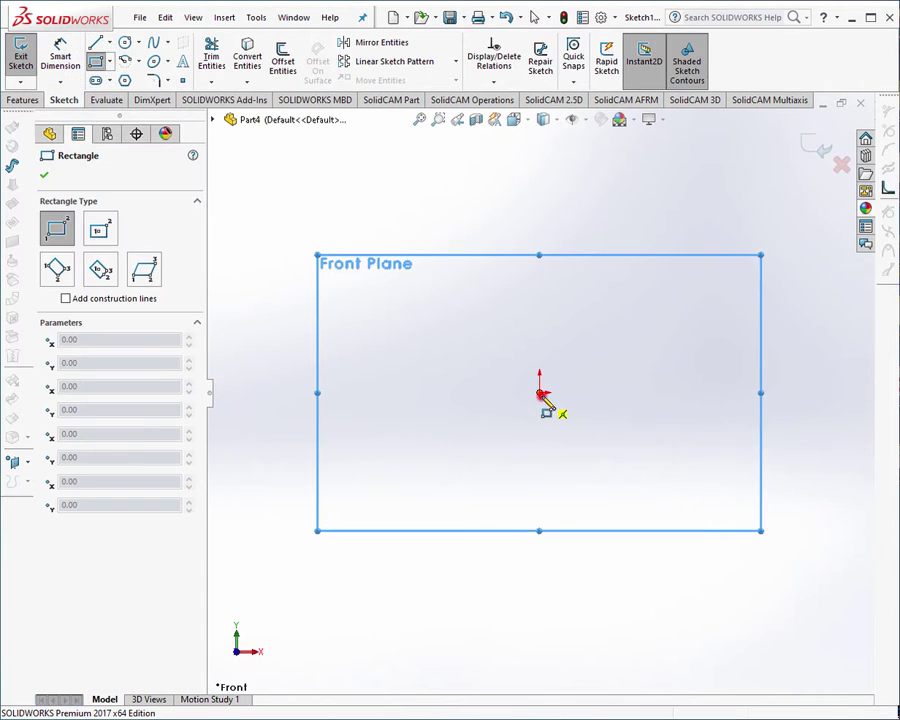
pyautogui.click(540, 393)
pyautogui.click(308, 238)
# Dimension the rectangle 100 mm tall and 200 mm wide.
pyautogui.click(60, 60)
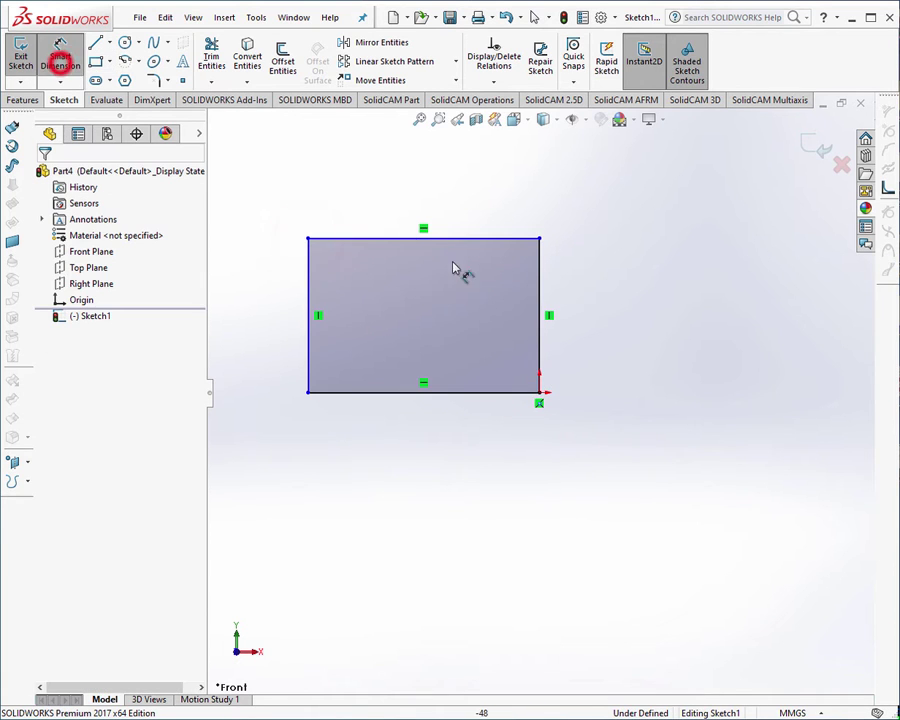
pyautogui.click(539, 286)
pyautogui.click(590, 305)
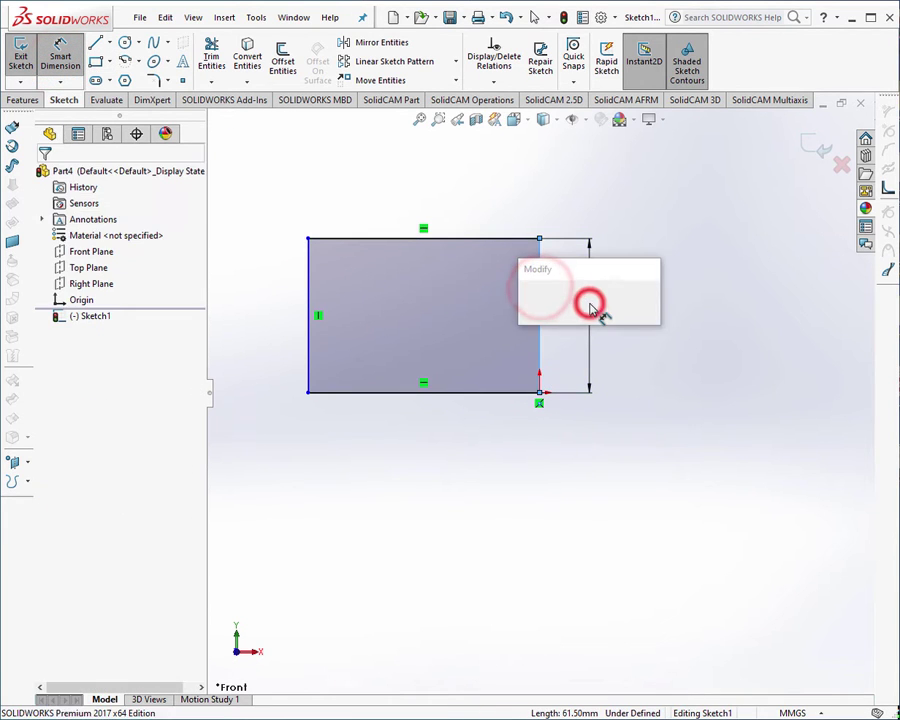
pyautogui.write('100')
pyautogui.press('Return')
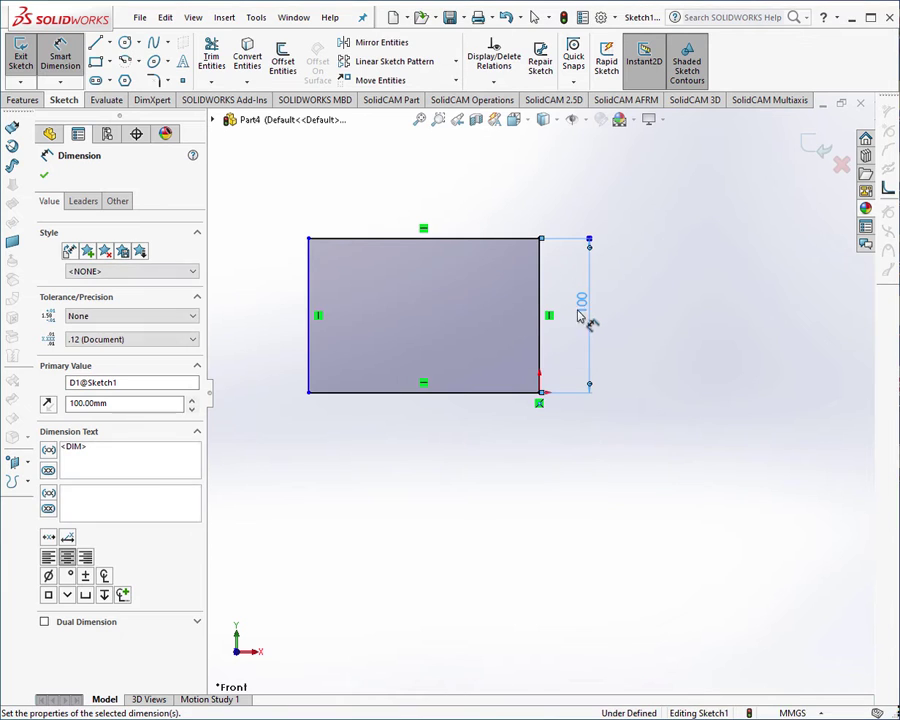
pyautogui.click(459, 240)
pyautogui.click(456, 195)
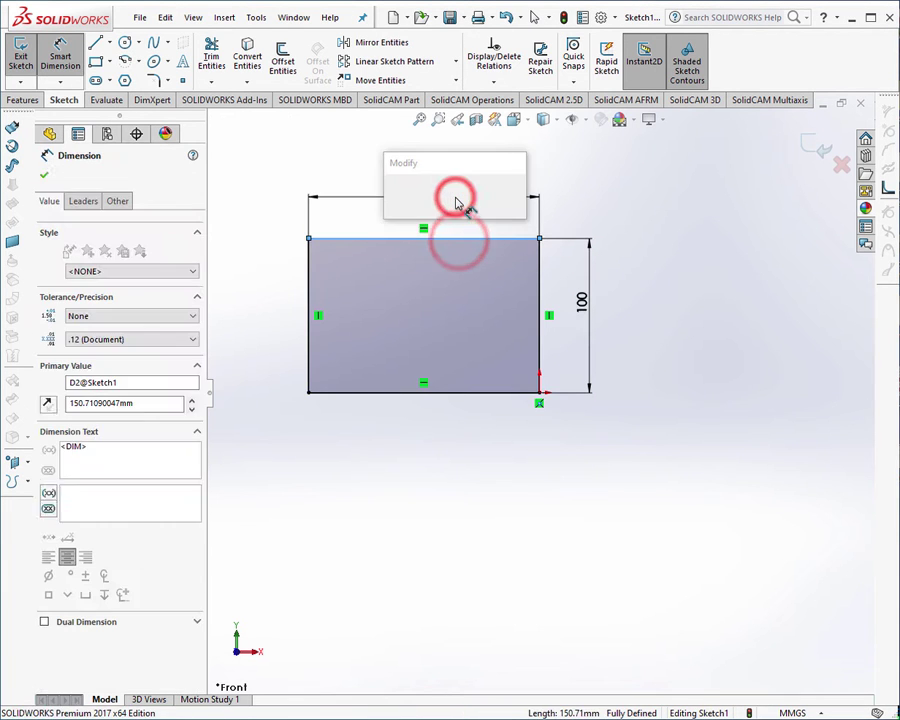
pyautogui.write('20')
pyautogui.press('Return')
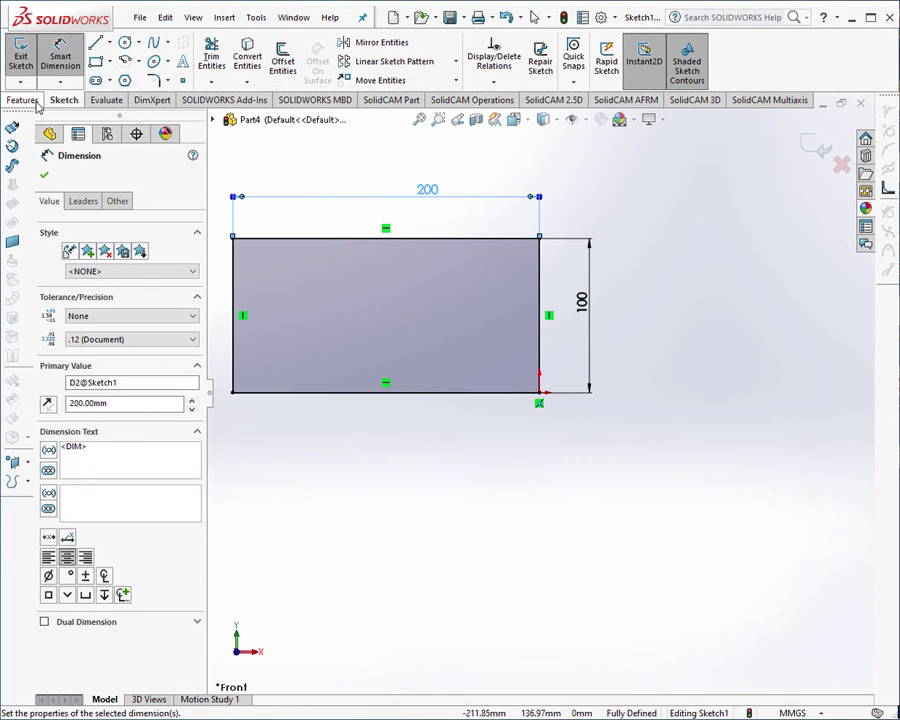
pyautogui.click(22, 100)
pyautogui.click(28, 58)
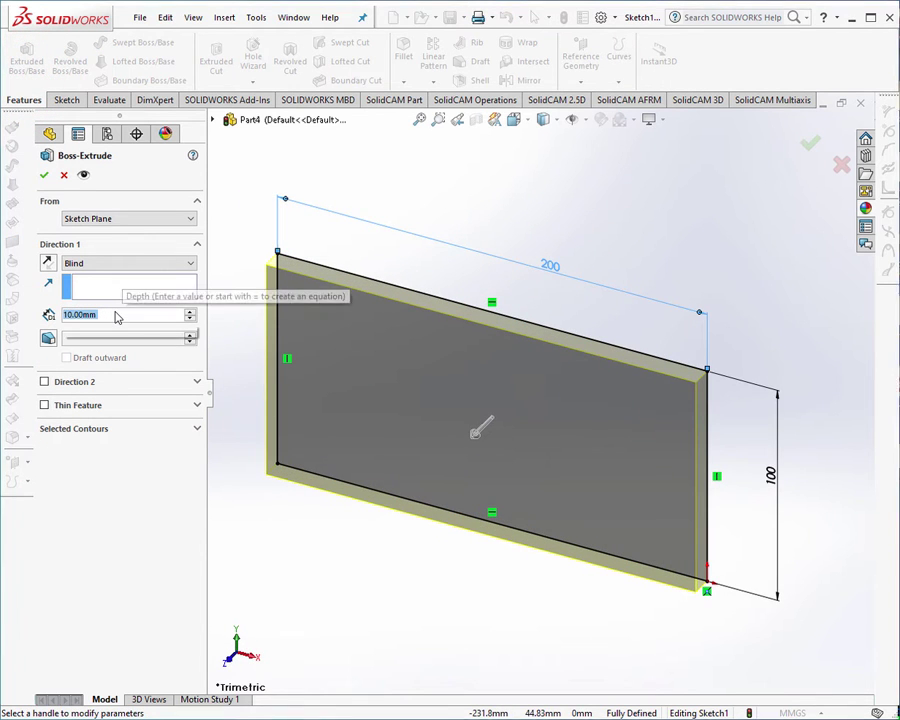
# Extrude the rectangle 50 mm into a block, then view its front face normal to.
pyautogui.scroll(4, 117, 317)
pyautogui.click(806, 140)
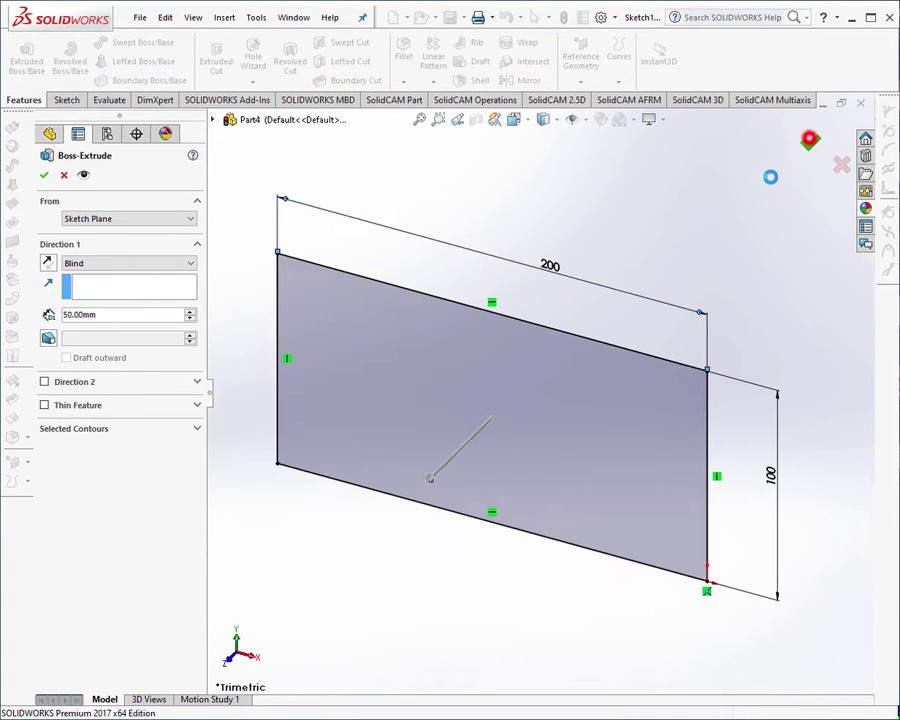
pyautogui.click(495, 407)
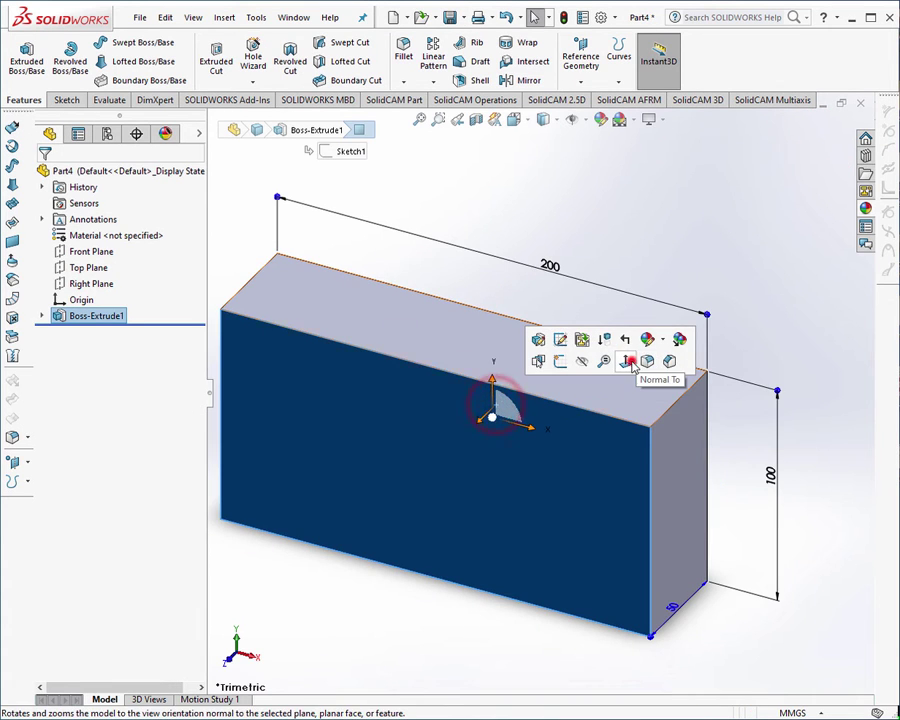
pyautogui.click(648, 362)
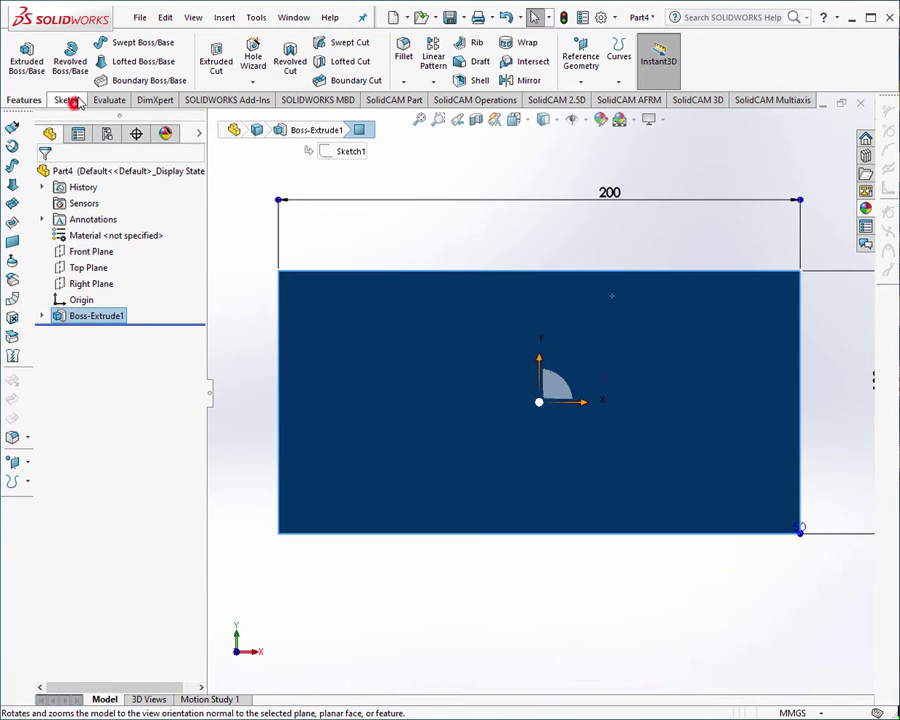
# On the front face, sketch two small side-by-side rectangles near the top and a long thin one below.
pyautogui.click(72, 102)
pyautogui.click(95, 61)
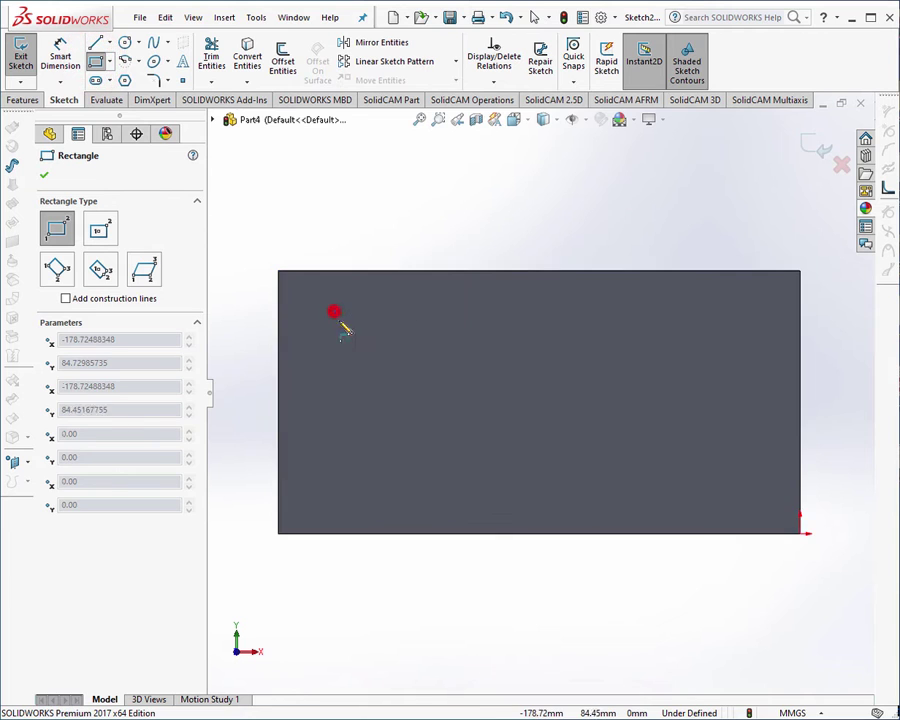
pyautogui.click(334, 312)
pyautogui.click(404, 361)
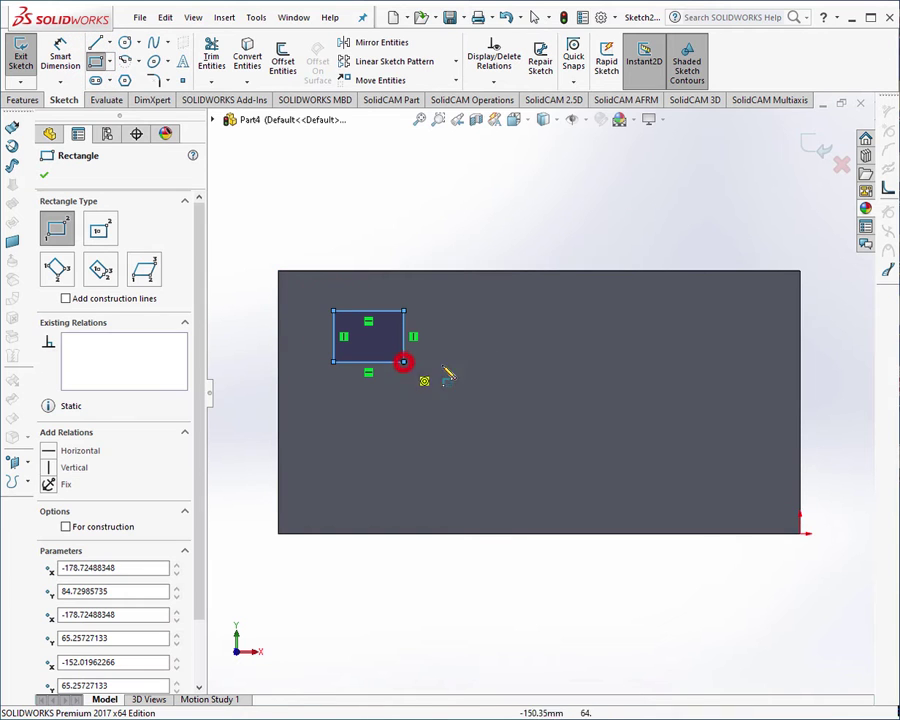
pyautogui.click(484, 312)
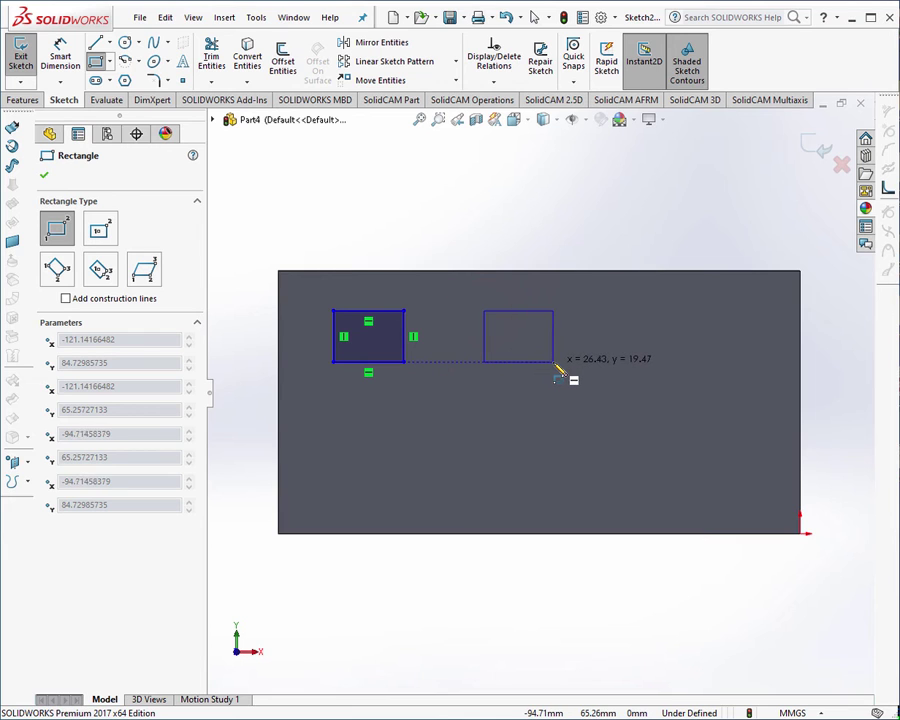
pyautogui.click(557, 362)
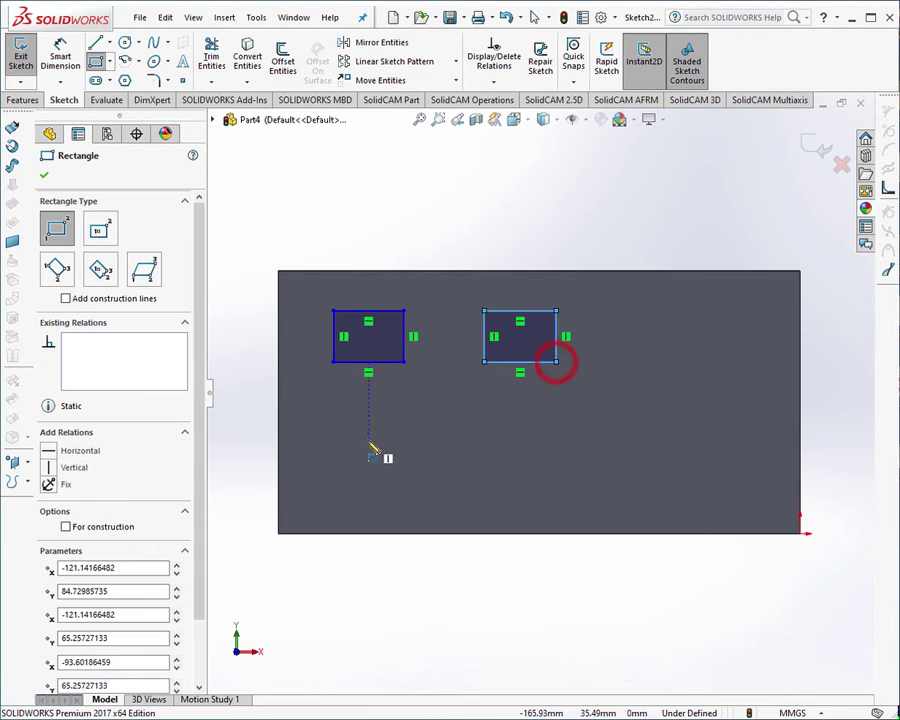
pyautogui.click(396, 441)
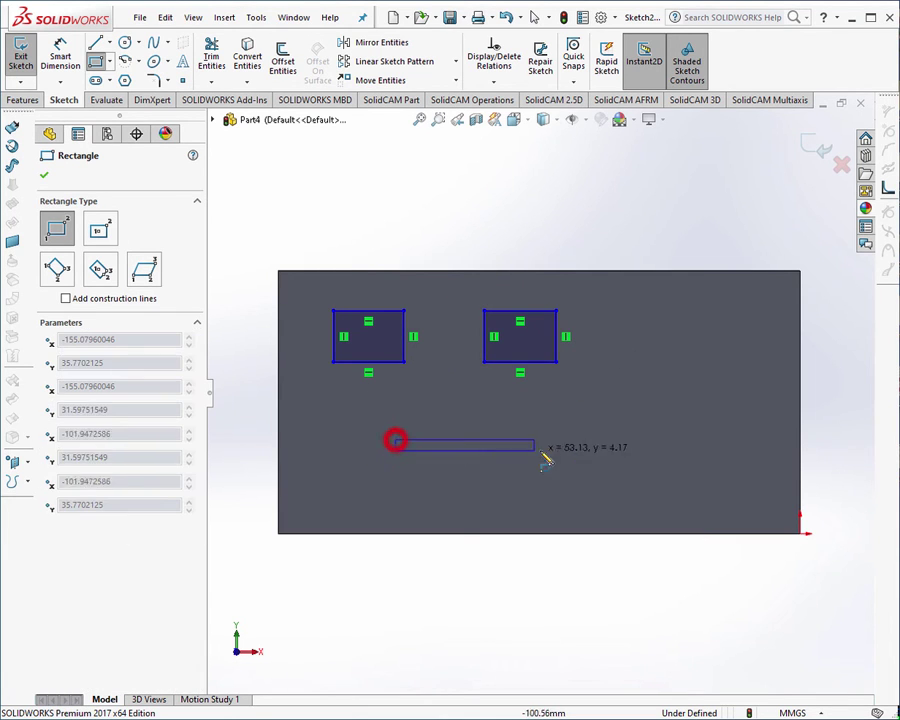
pyautogui.click(612, 458)
pyautogui.click(60, 58)
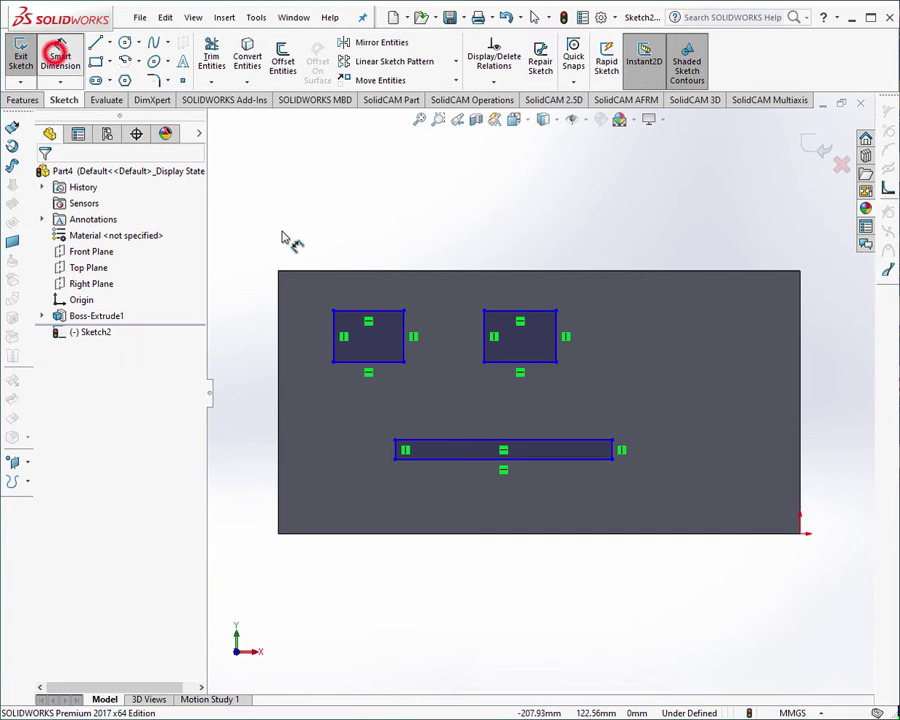
# Dimension the left small rectangle to 25 × 25 mm.
pyautogui.click(351, 311)
pyautogui.click(357, 248)
pyautogui.write('25')
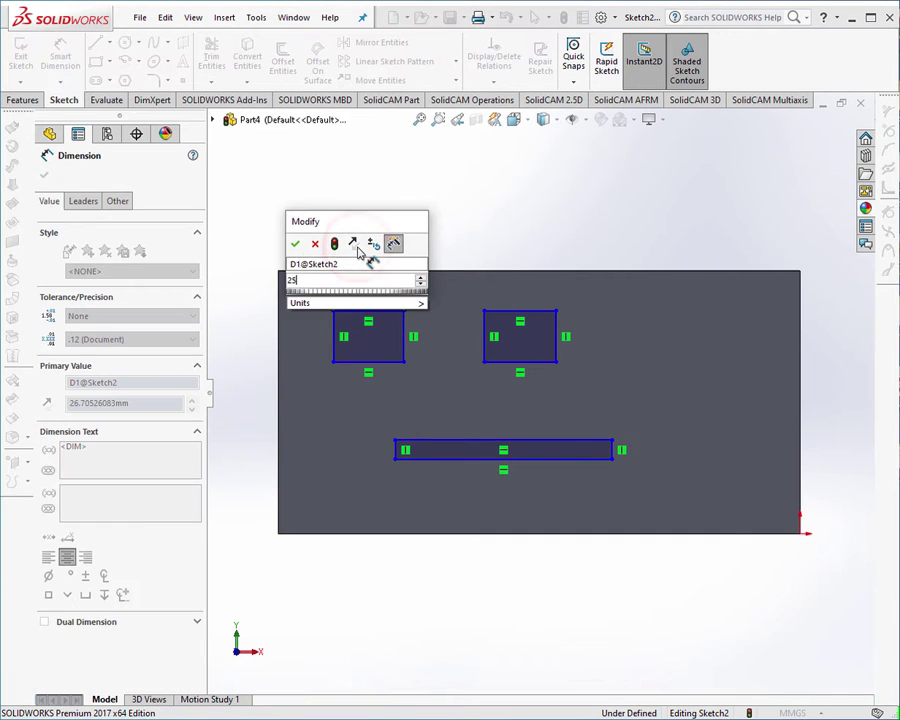
pyautogui.press('Return')
pyautogui.click(316, 339)
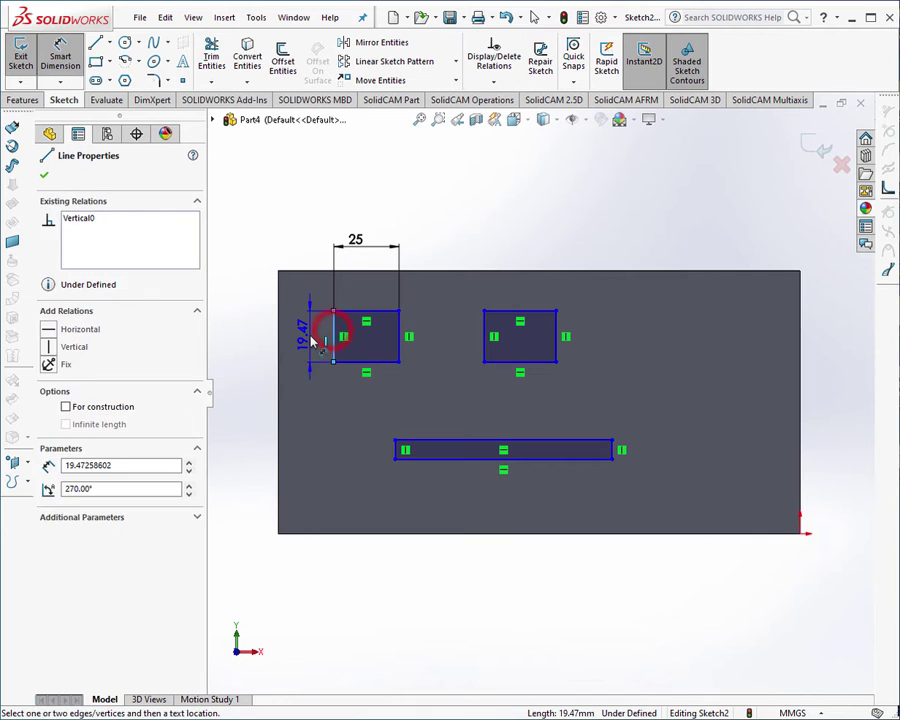
pyautogui.click(310, 338)
pyautogui.write('25')
pyautogui.press('Return')
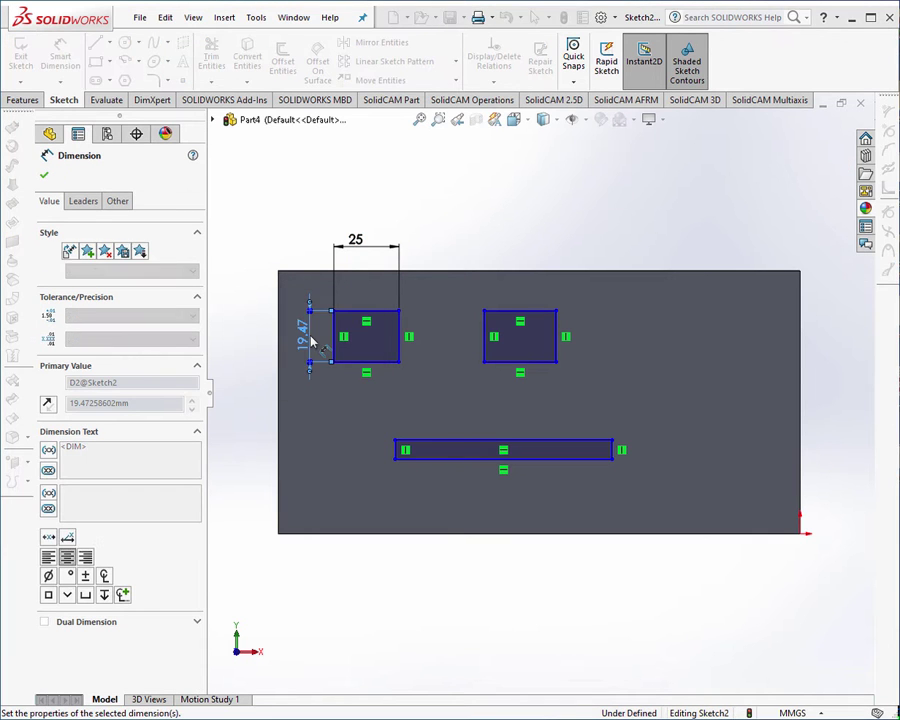
# Dimension the right small rectangle to 25 × 25 mm.
pyautogui.click(526, 311)
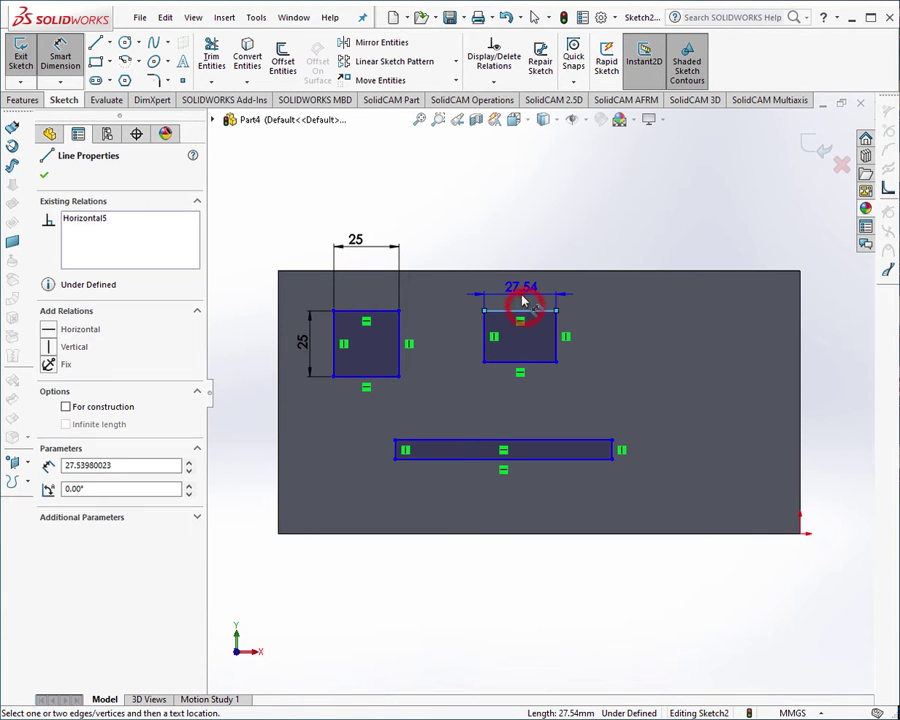
pyautogui.click(524, 298)
pyautogui.write('25')
pyautogui.press('Return')
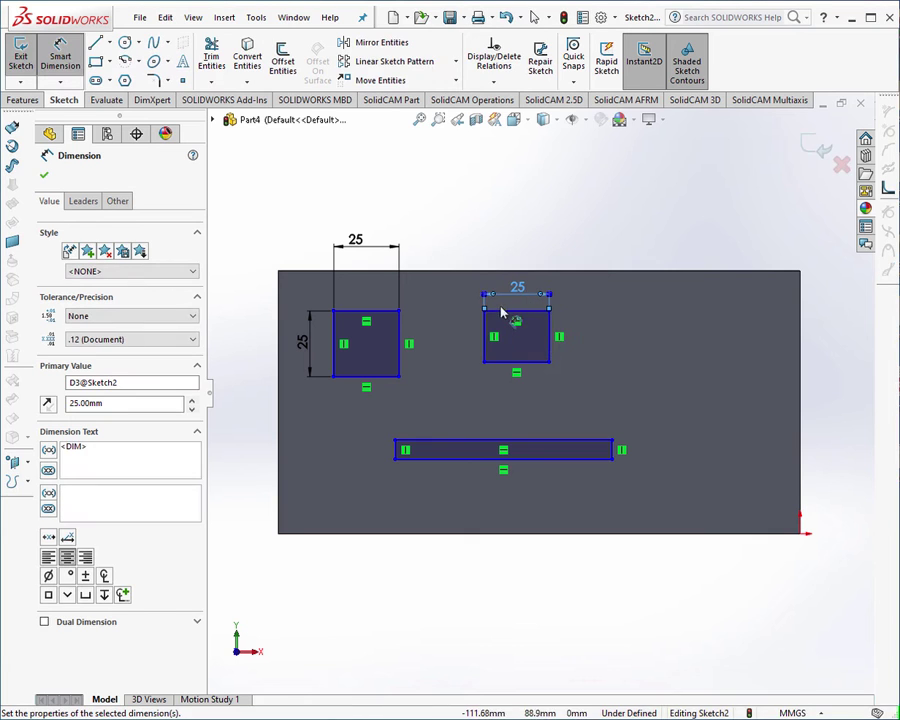
pyautogui.click(485, 338)
pyautogui.click(475, 336)
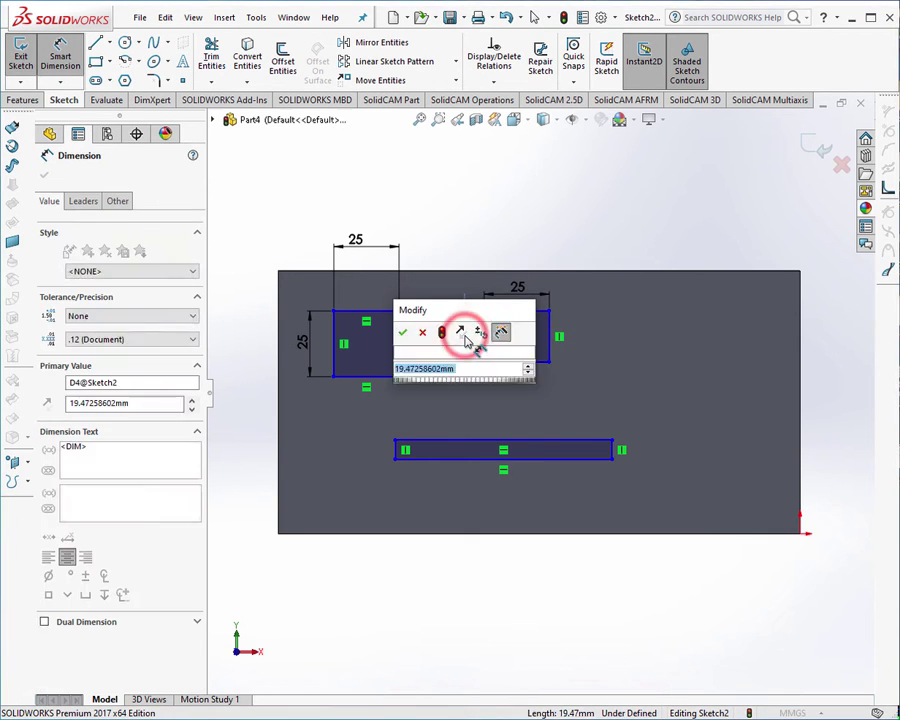
pyautogui.write('25')
pyautogui.press('Return')
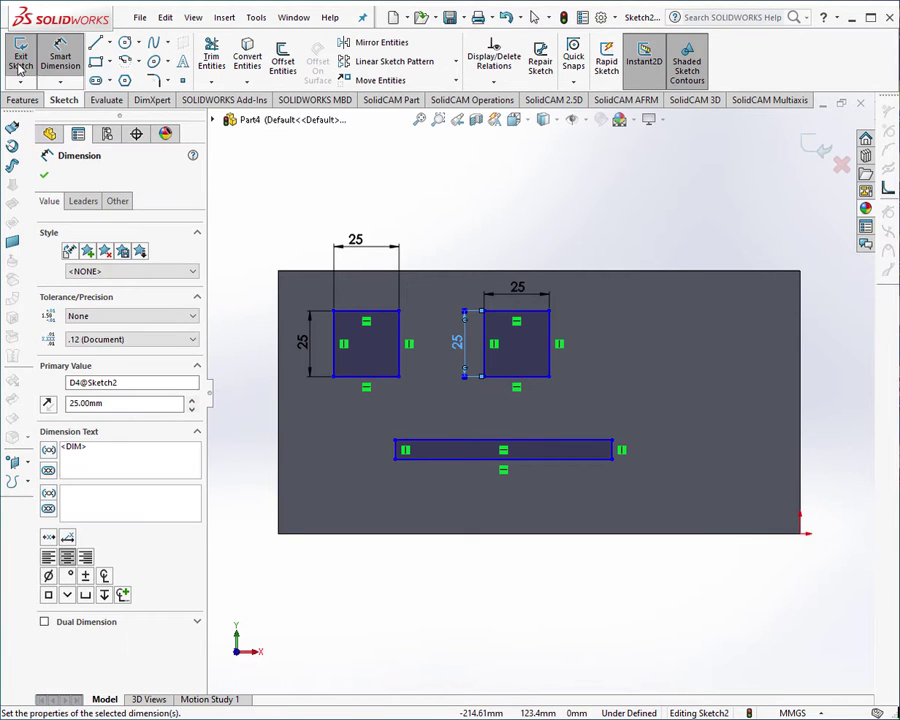
pyautogui.click(22, 100)
# Extrude the two squares and the thin rectangle 30 mm blind from the block.
pyautogui.click(26, 66)
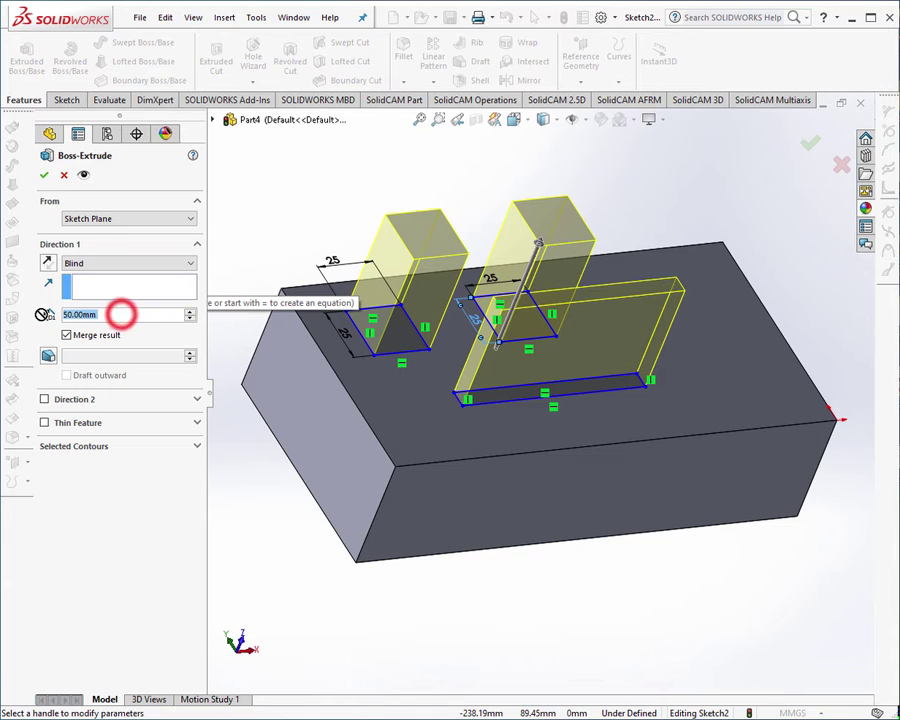
pyautogui.write('30')
pyautogui.press('Return')
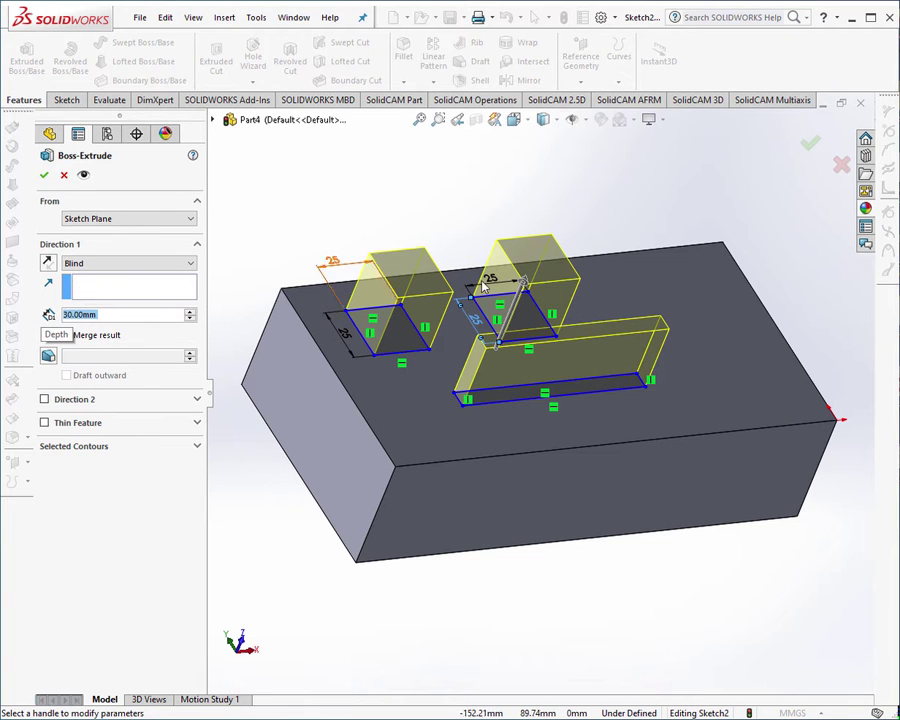
pyautogui.click(810, 143)
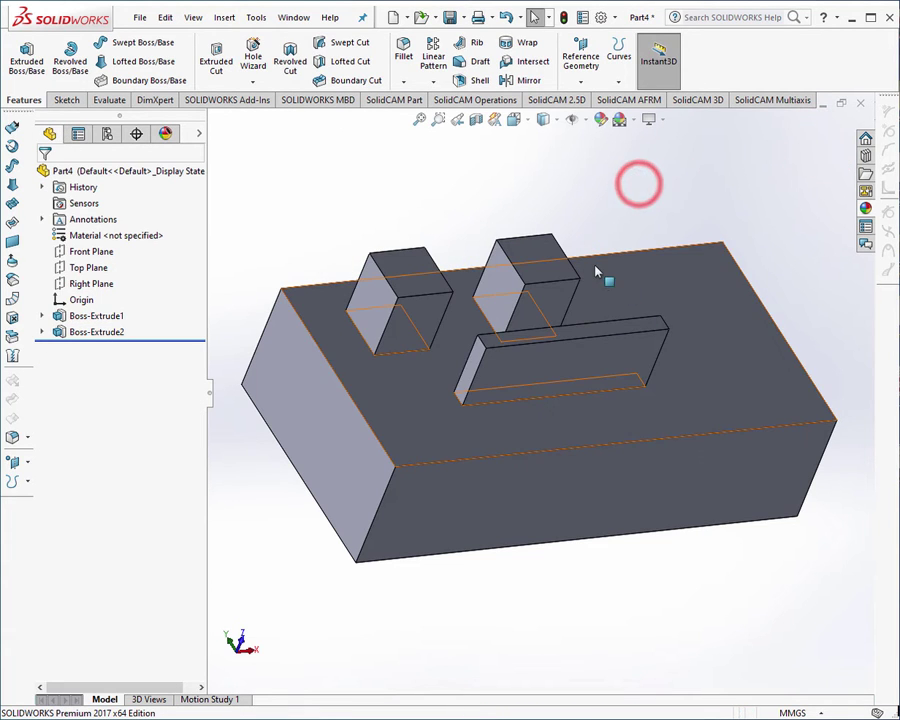
pyautogui.moveTo(600, 272)
pyautogui.mouseDown(button='middle')
pyautogui.moveTo(551, 310)
pyautogui.moveTo(676, 238)
pyautogui.moveTo(612, 236)
pyautogui.moveTo(638, 244)
pyautogui.moveTo(568, 325)
pyautogui.mouseUp(button='middle')
# Create a reference plane 40 mm from the thin wall's end face, with the offset flipped into the wall.
pyautogui.scroll(-2, 568, 325)
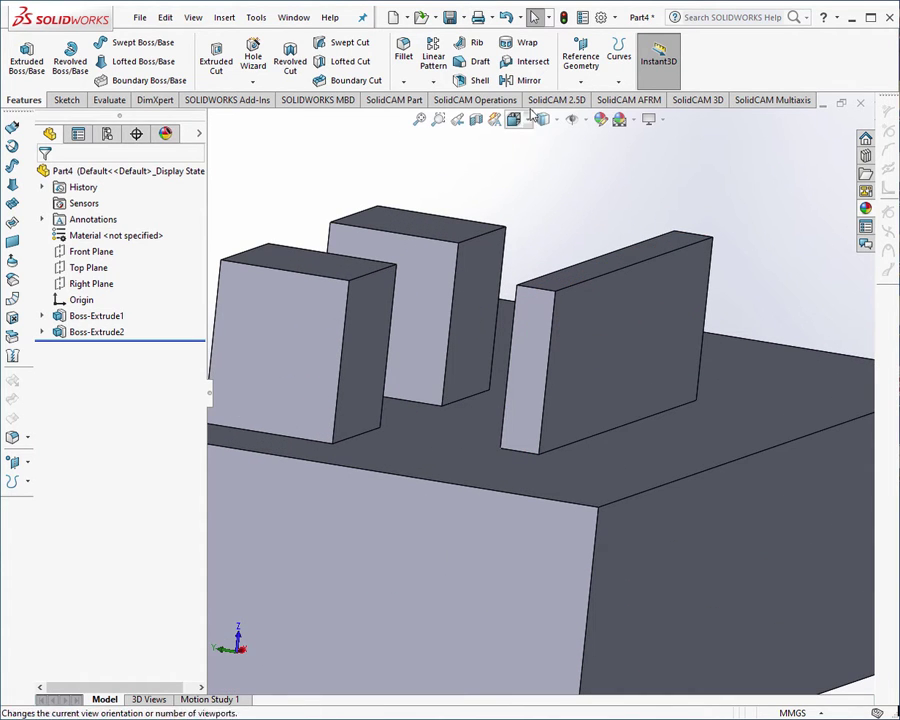
pyautogui.click(581, 82)
pyautogui.click(595, 103)
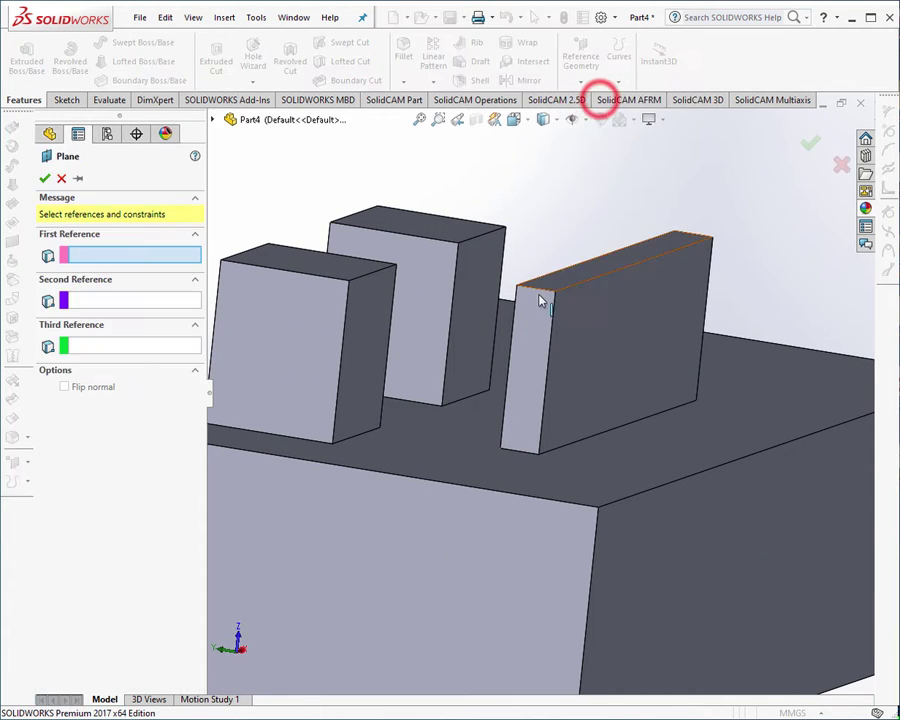
pyautogui.click(536, 308)
pyautogui.moveTo(553, 333)
pyautogui.mouseDown(button='middle')
pyautogui.moveTo(501, 346)
pyautogui.moveTo(97, 373)
pyautogui.mouseUp(button='middle')
pyautogui.scroll(3, 501, 346)
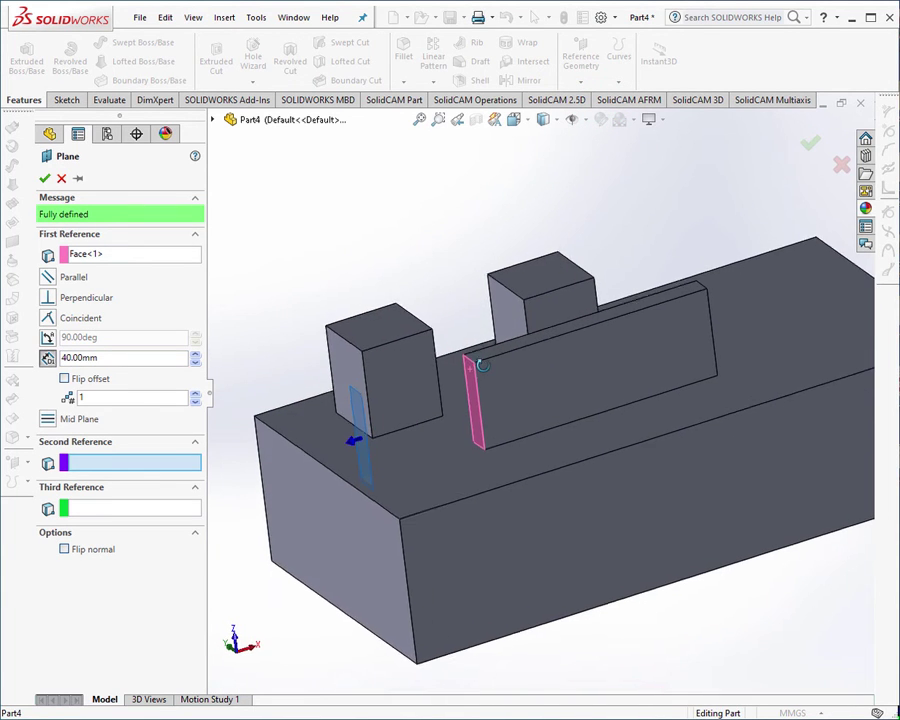
pyautogui.click(64, 379)
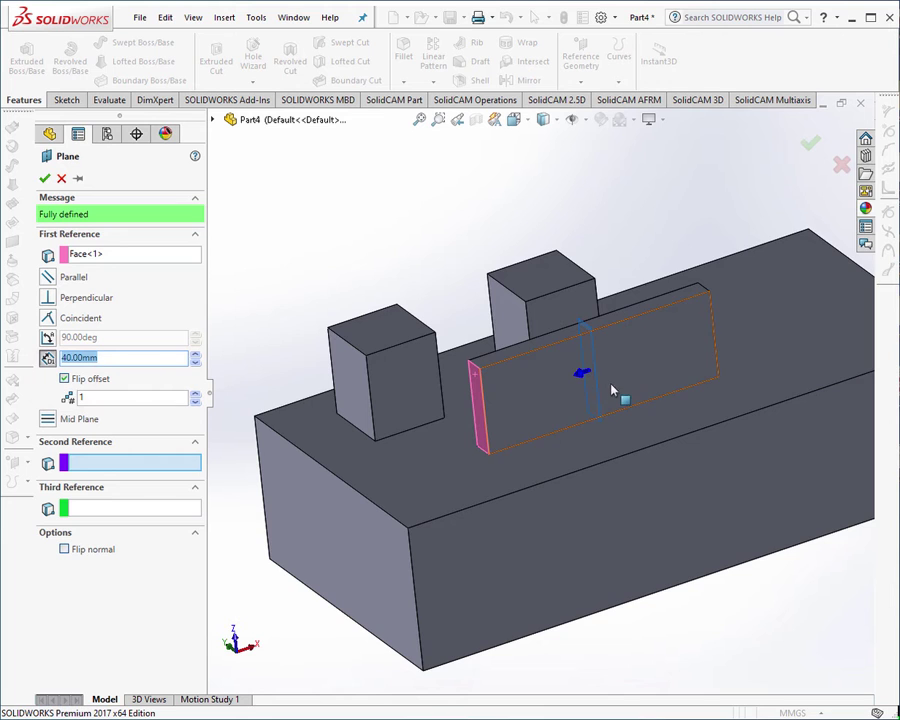
pyautogui.moveTo(613, 390)
pyautogui.mouseDown(button='middle')
pyautogui.moveTo(593, 466)
pyautogui.moveTo(613, 468)
pyautogui.moveTo(599, 432)
pyautogui.mouseUp(button='middle')
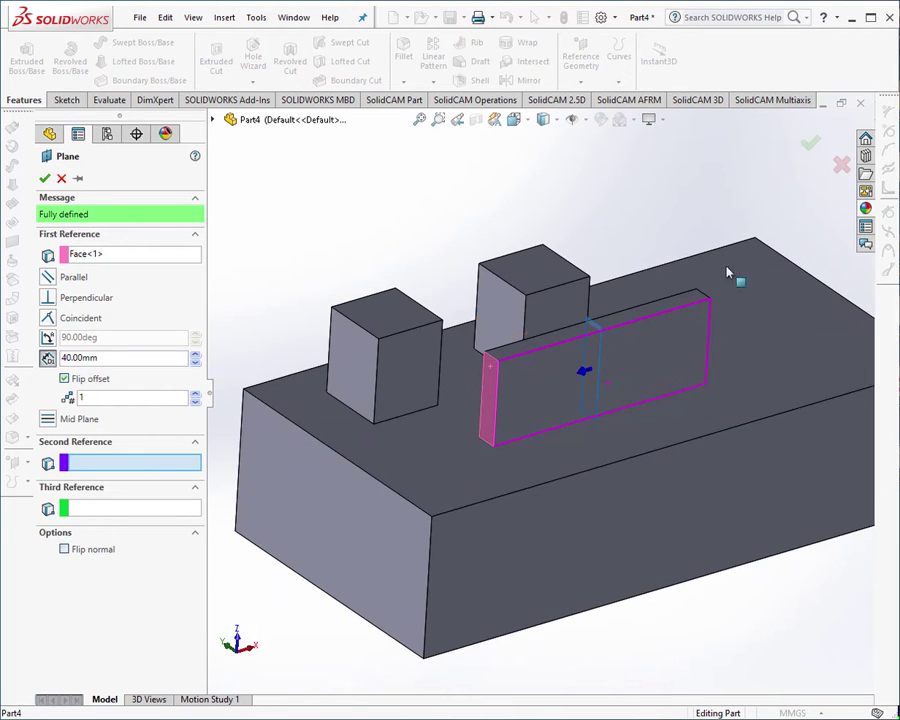
pyautogui.click(810, 143)
# Enlarge Plane1 upward so it extends above the wall.
pyautogui.moveTo(680, 178)
pyautogui.mouseDown(button='middle')
pyautogui.moveTo(636, 260)
pyautogui.moveTo(632, 310)
pyautogui.mouseUp(button='middle')
pyautogui.scroll(-2, 632, 310)
pyautogui.click(568, 332)
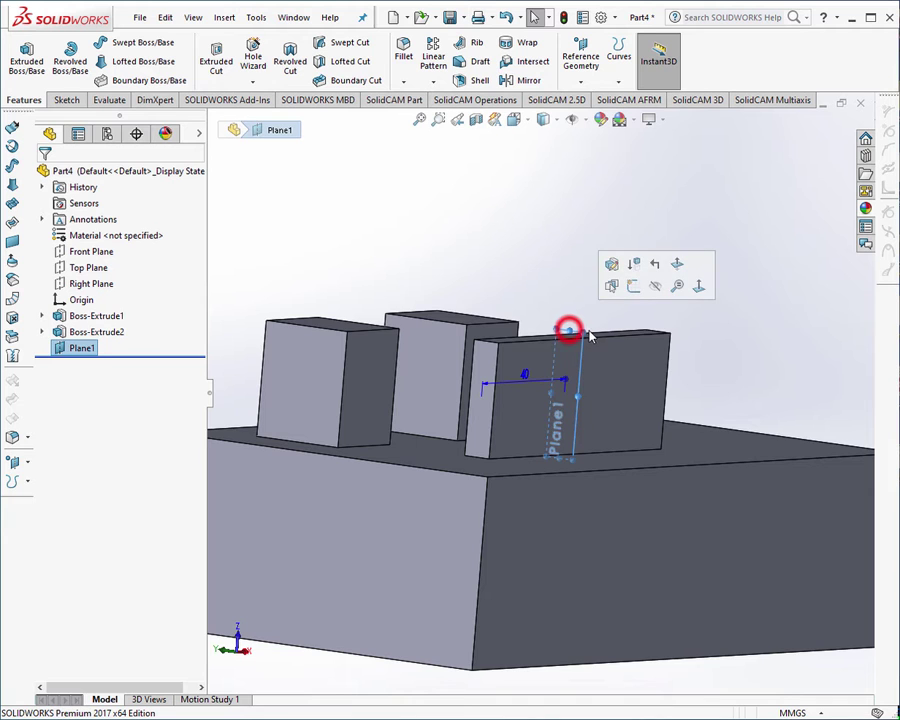
pyautogui.moveTo(585, 338); pyautogui.dragTo(600, 292)
pyautogui.click(587, 237)
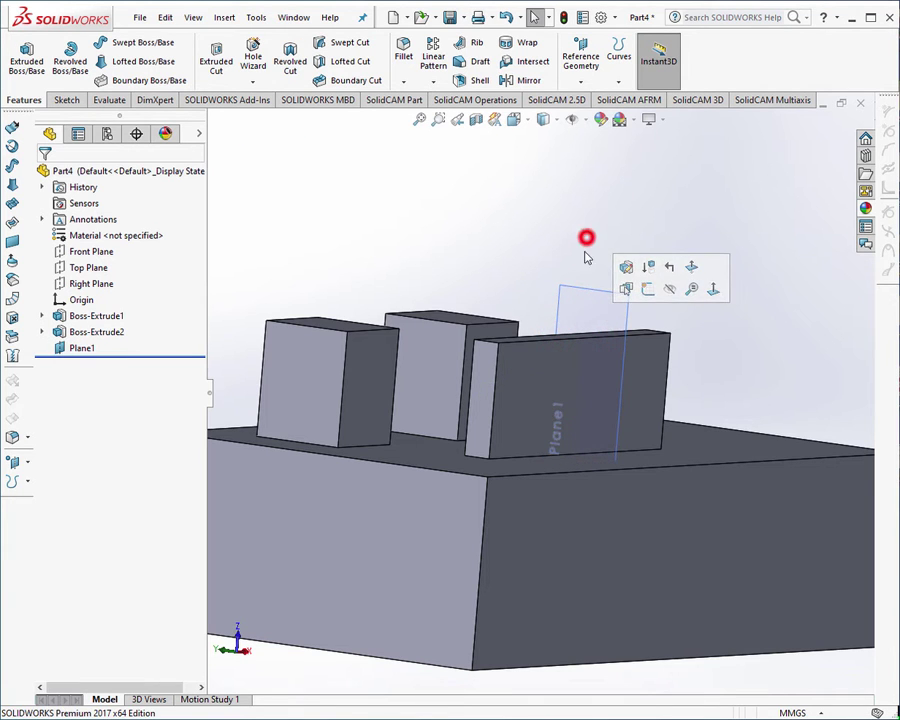
# On Plane1, draw a closed triangular gusset outline with lines against the wall.
pyautogui.click(585, 296)
pyautogui.click(708, 250)
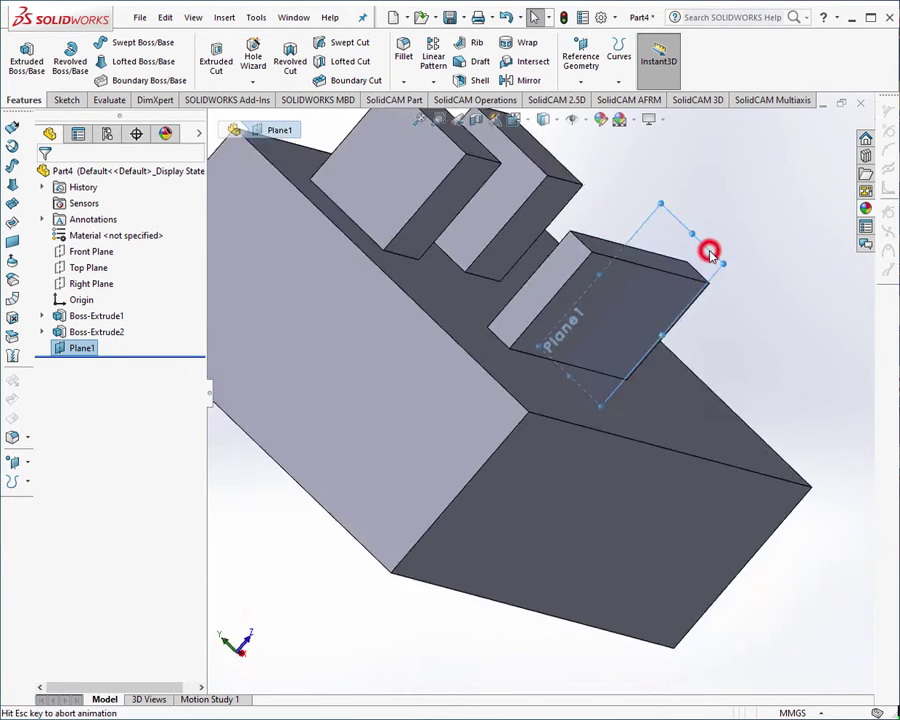
pyautogui.click(64, 100)
pyautogui.click(95, 43)
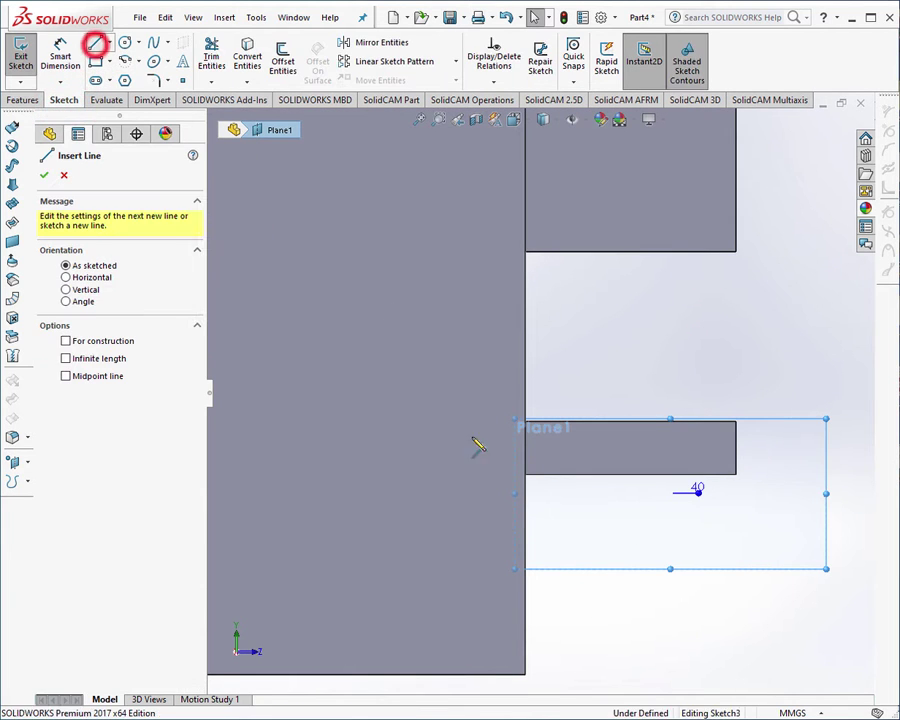
pyautogui.click(522, 557)
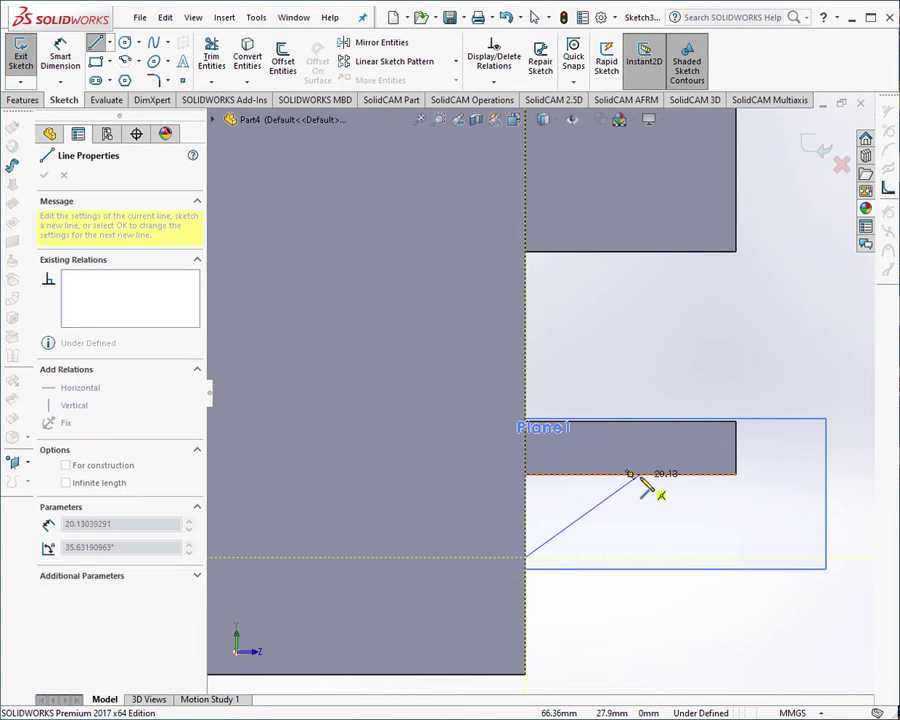
pyautogui.click(663, 474)
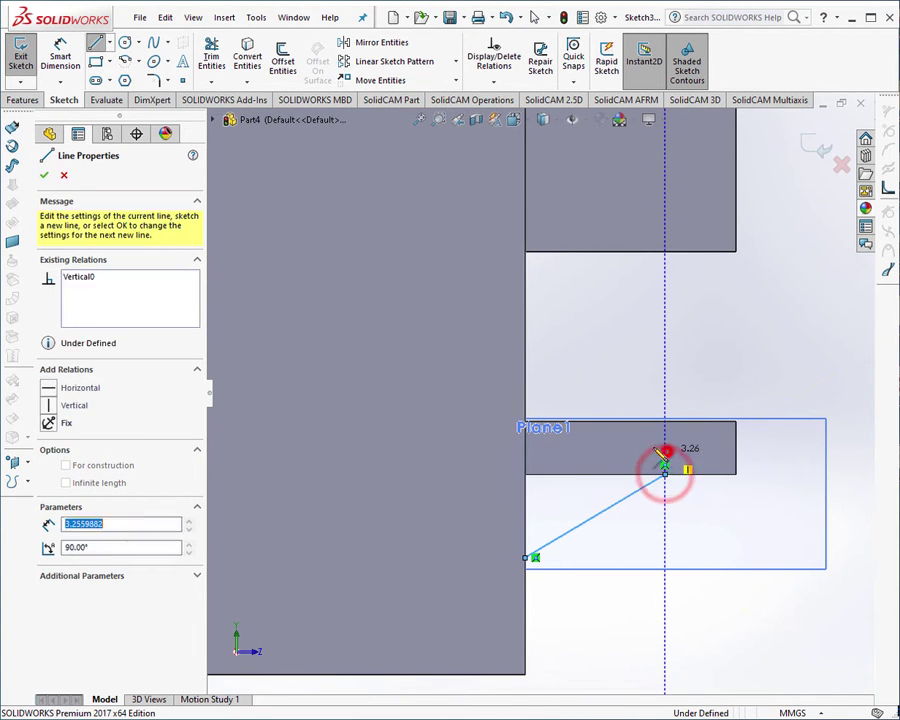
pyautogui.click(665, 453)
pyautogui.click(510, 455)
pyautogui.click(510, 557)
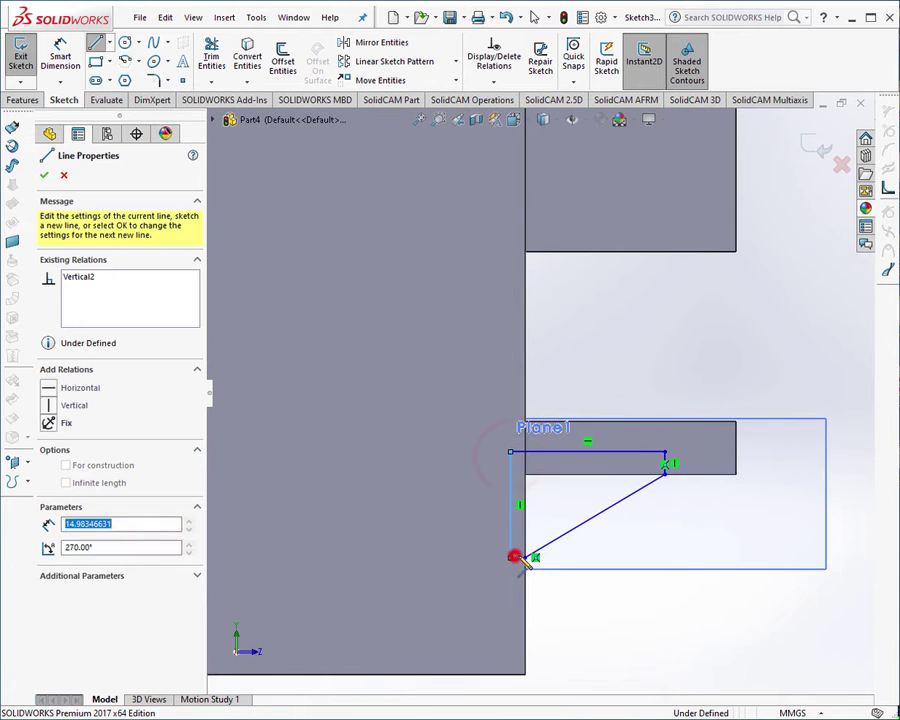
pyautogui.click(522, 557)
# Return to an isometric view of the gusset sketch.
pyautogui.moveTo(572, 572)
pyautogui.mouseDown(button='middle')
pyautogui.moveTo(580, 361)
pyautogui.moveTo(514, 402)
pyautogui.moveTo(409, 377)
pyautogui.mouseUp(button='middle')
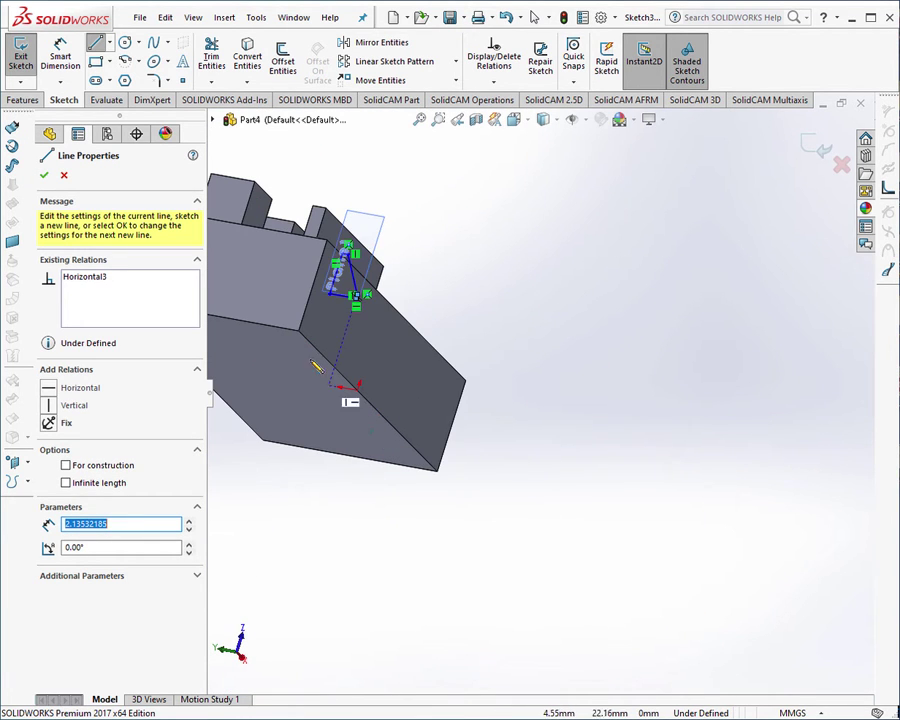
pyautogui.hotkey('ctrl', '7')
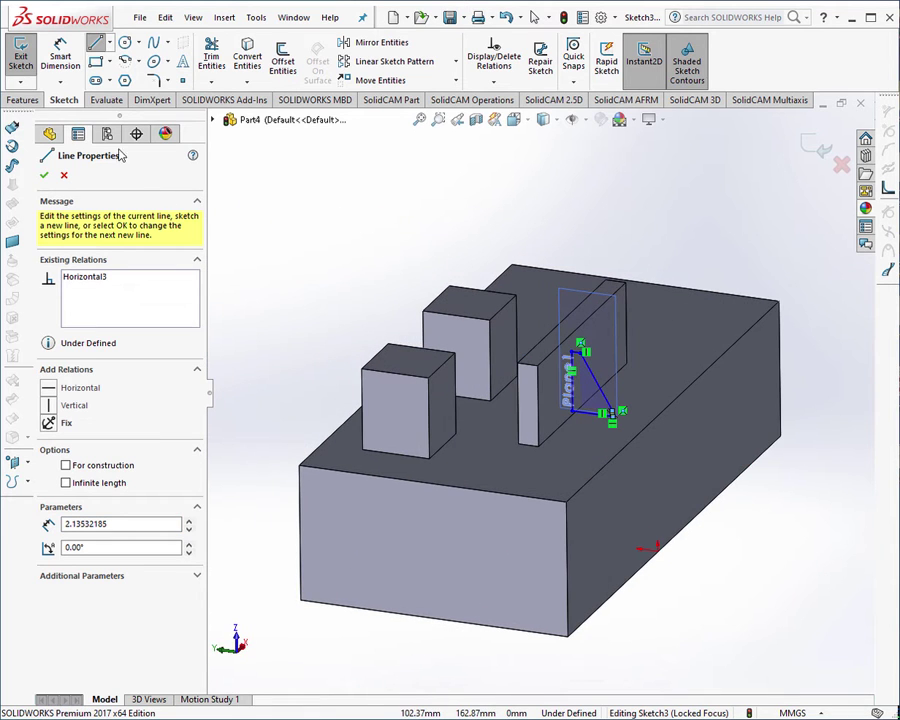
pyautogui.click(23, 100)
pyautogui.click(25, 55)
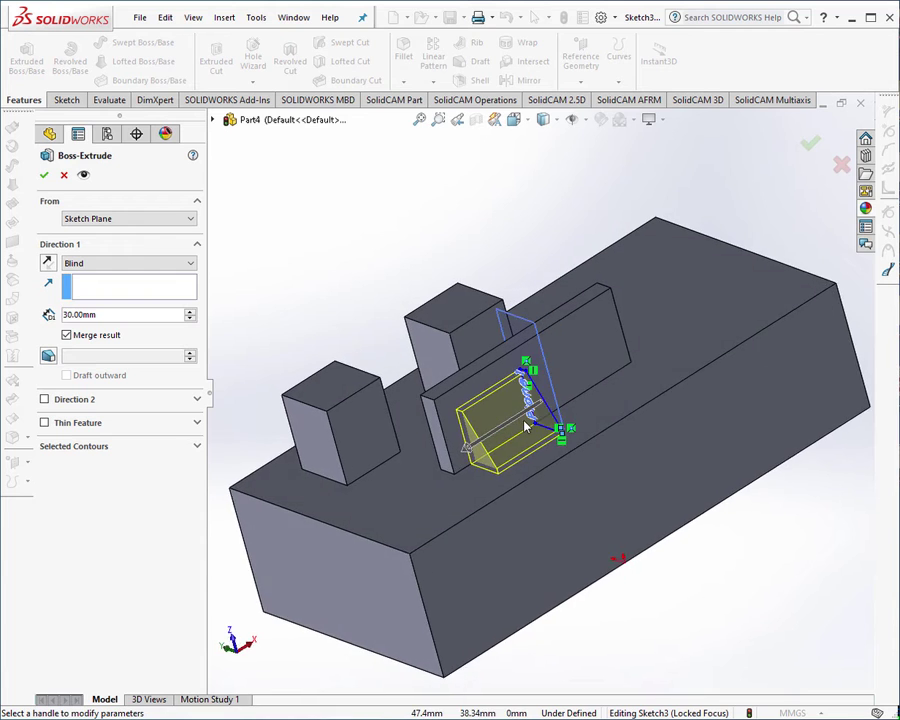
# Extrude the gusset Mid Plane, 8 mm thick.
pyautogui.click(88, 262)
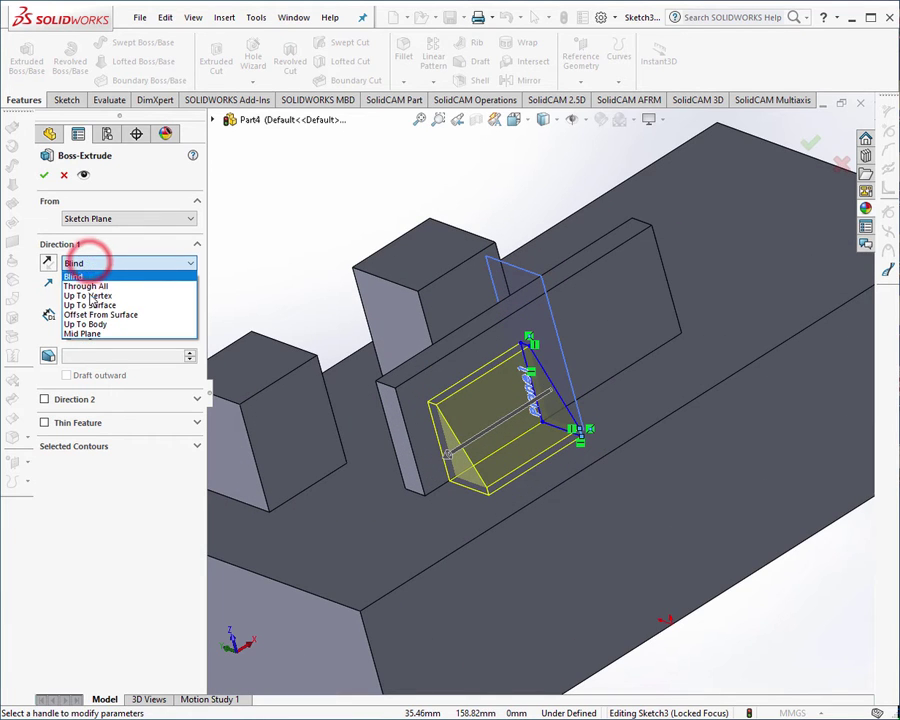
pyautogui.click(88, 334)
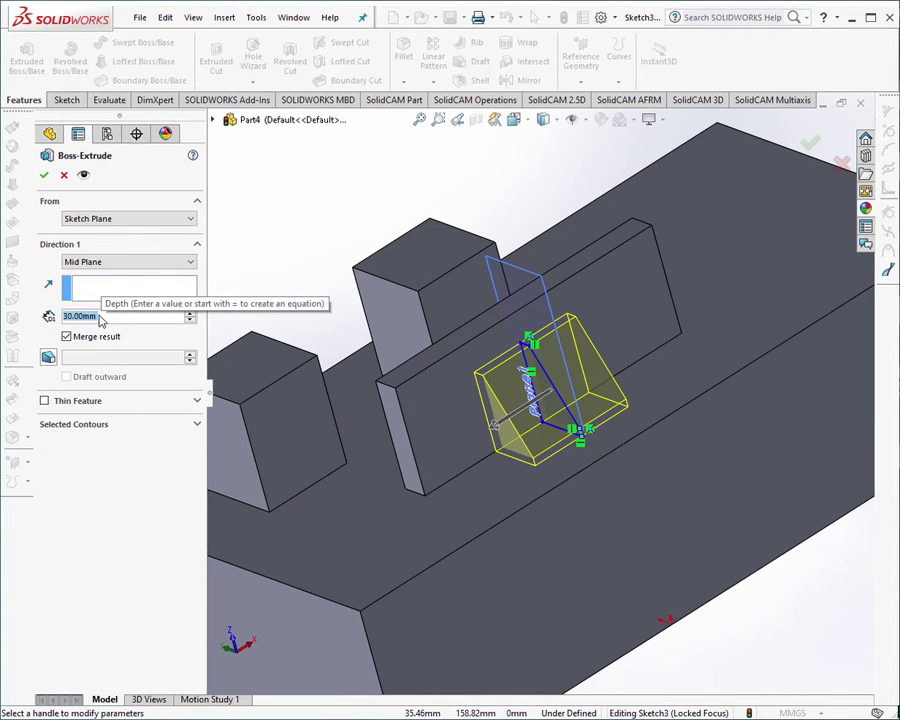
pyautogui.write('8')
pyautogui.press('Return')
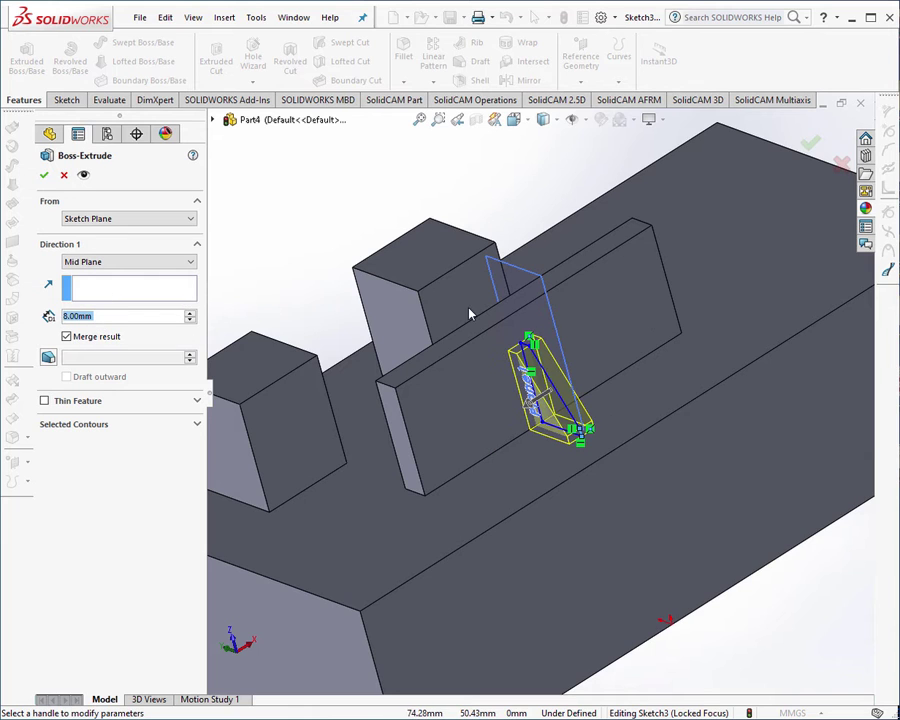
pyautogui.click(805, 138)
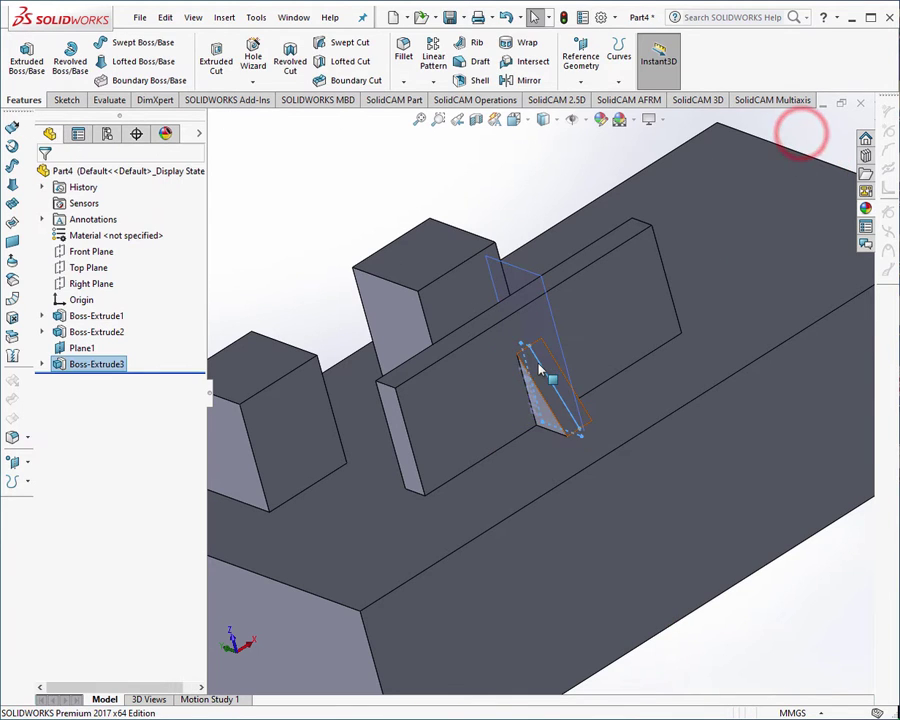
# Hide Plane1.
pyautogui.rightClick(512, 267)
pyautogui.click(568, 250)
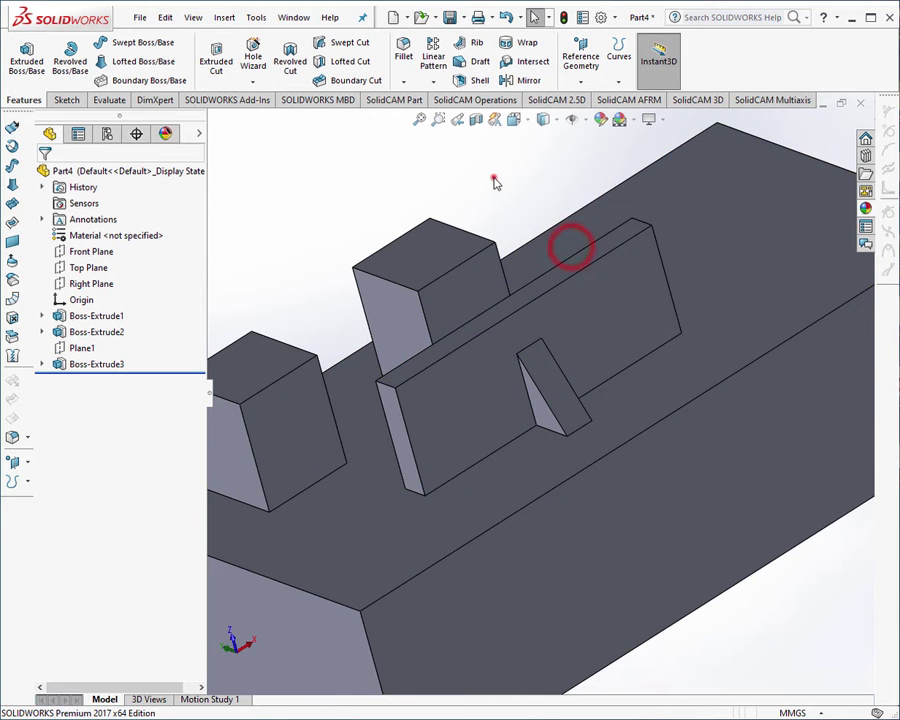
pyautogui.moveTo(490, 176)
pyautogui.mouseDown(button='middle')
pyautogui.moveTo(460, 390)
pyautogui.moveTo(623, 340)
pyautogui.mouseUp(button='middle')
# Sketch a rectangle on the block's top face near its right end.
pyautogui.click(613, 275)
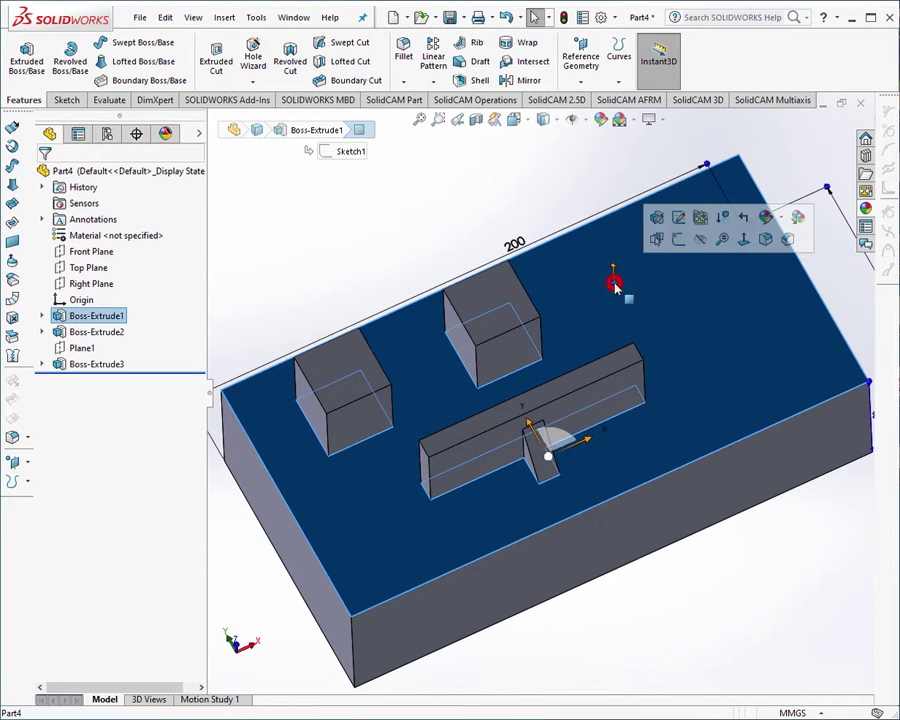
pyautogui.click(743, 241)
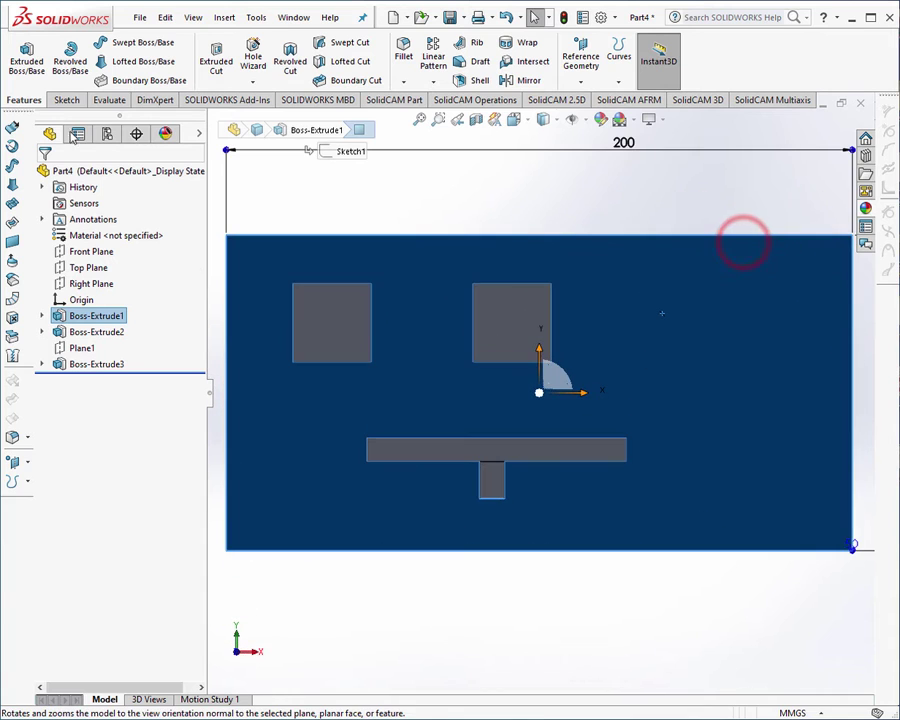
pyautogui.click(67, 101)
pyautogui.click(96, 61)
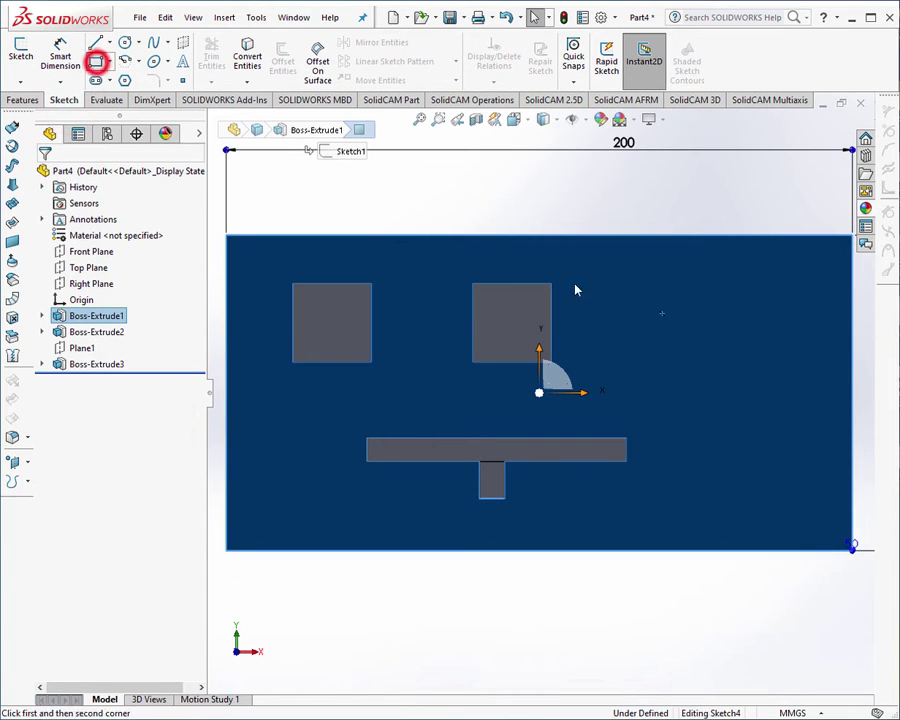
pyautogui.click(663, 284)
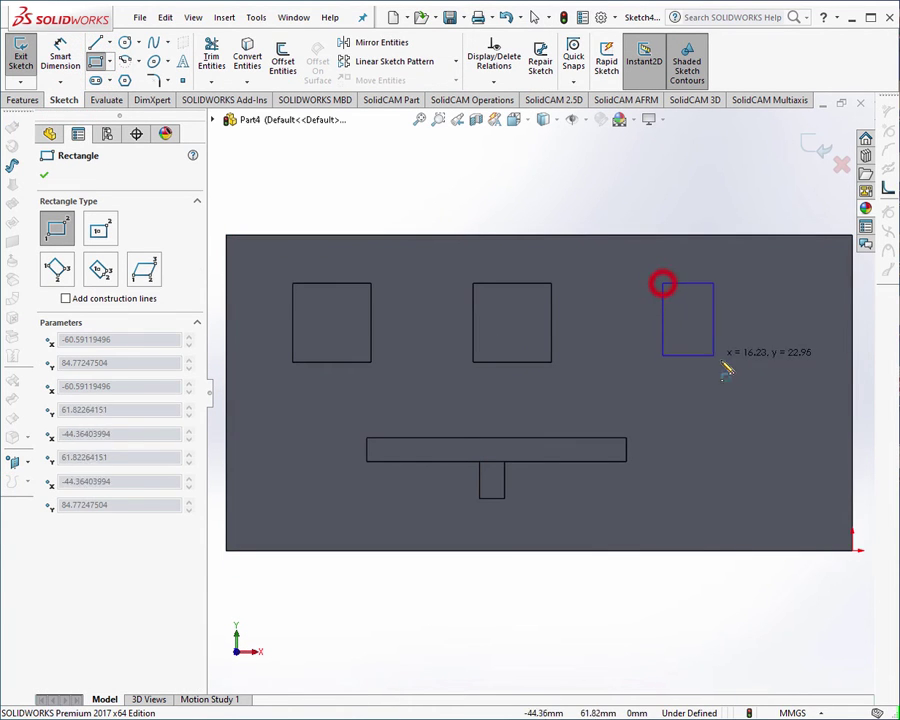
pyautogui.click(772, 371)
# Cut the rectangle 15 mm deep into the block as a blind pocket.
pyautogui.click(21, 101)
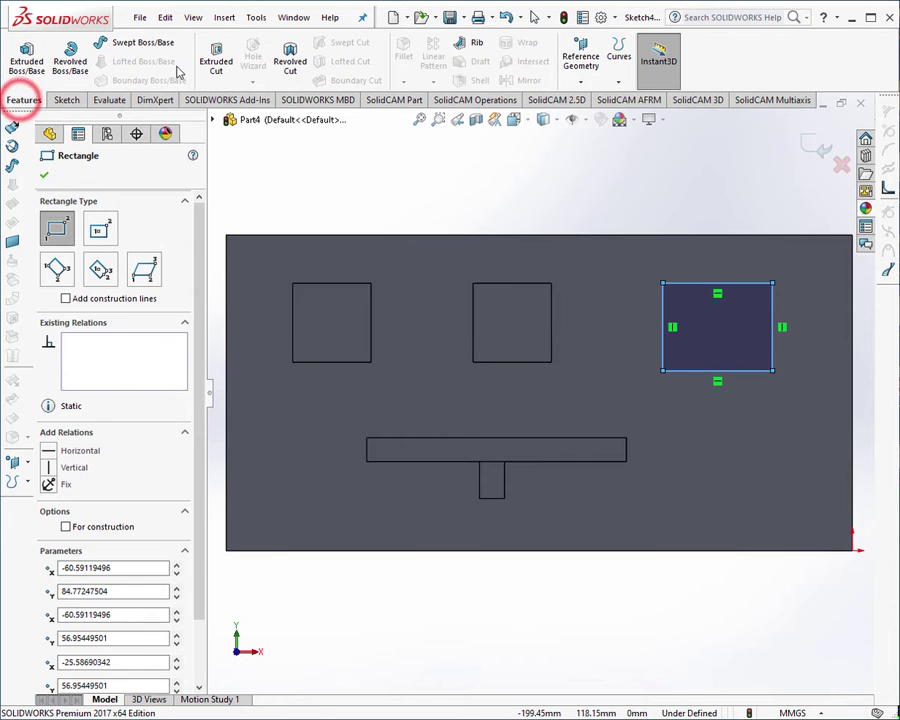
pyautogui.click(216, 58)
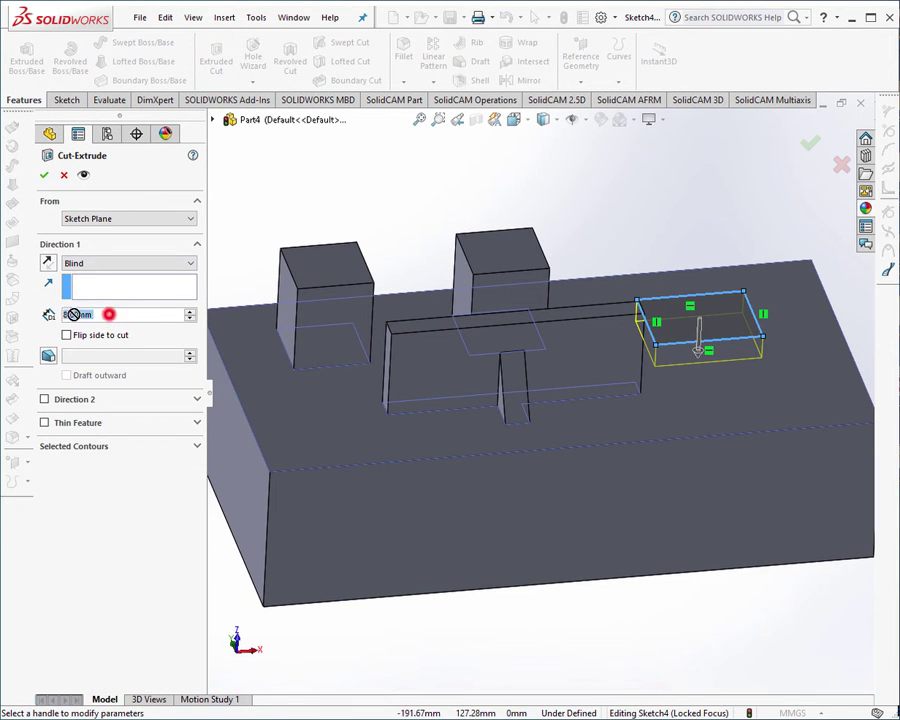
pyautogui.write('15')
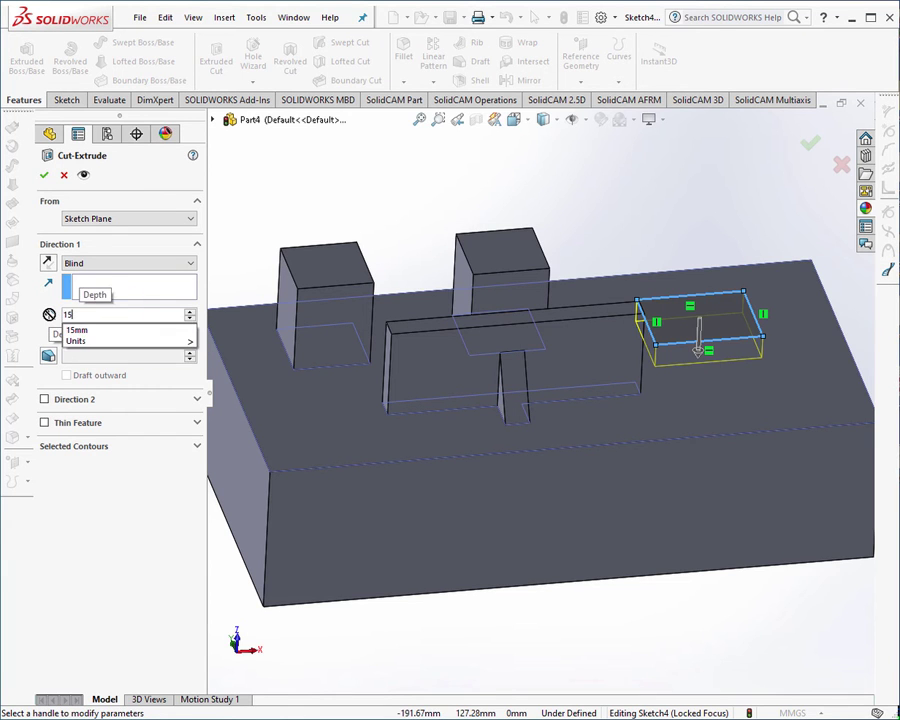
pyautogui.press('Return')
pyautogui.click(810, 142)
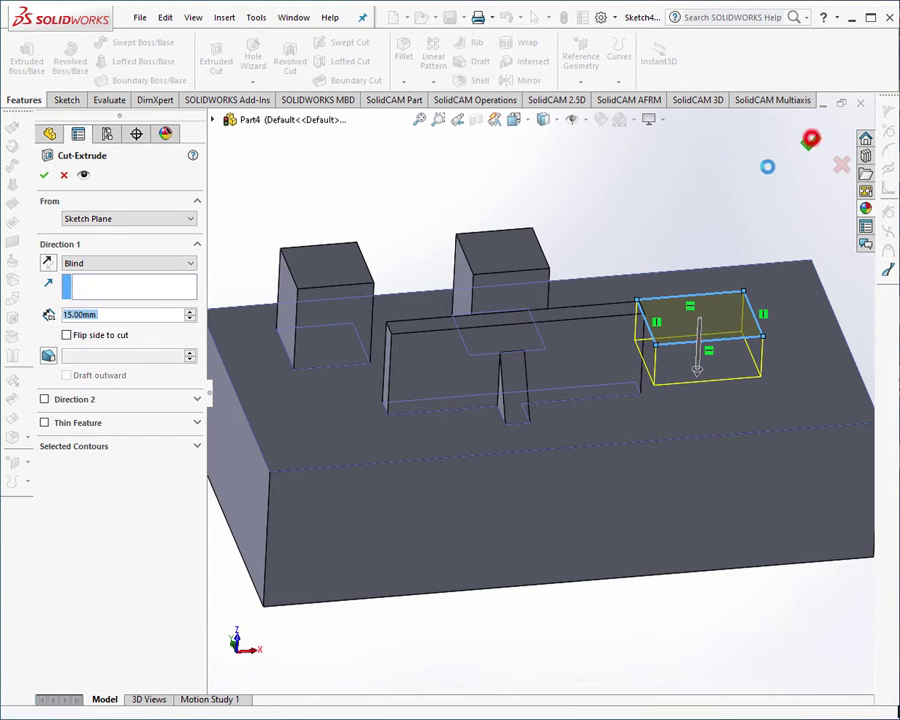
pyautogui.moveTo(619, 334)
pyautogui.mouseDown(button='middle')
pyautogui.moveTo(625, 293)
pyautogui.moveTo(554, 267)
pyautogui.moveTo(545, 366)
pyautogui.mouseUp(button='middle')
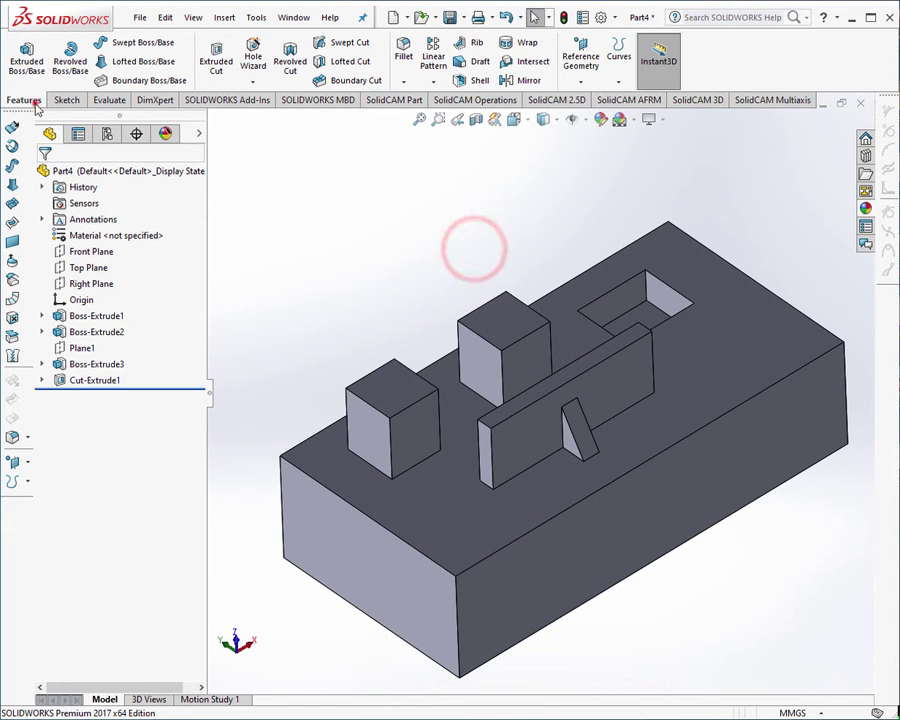
# Start a manual Neutral Plane draft, using the left boss's top face as neutral plane.
pyautogui.click(459, 60)
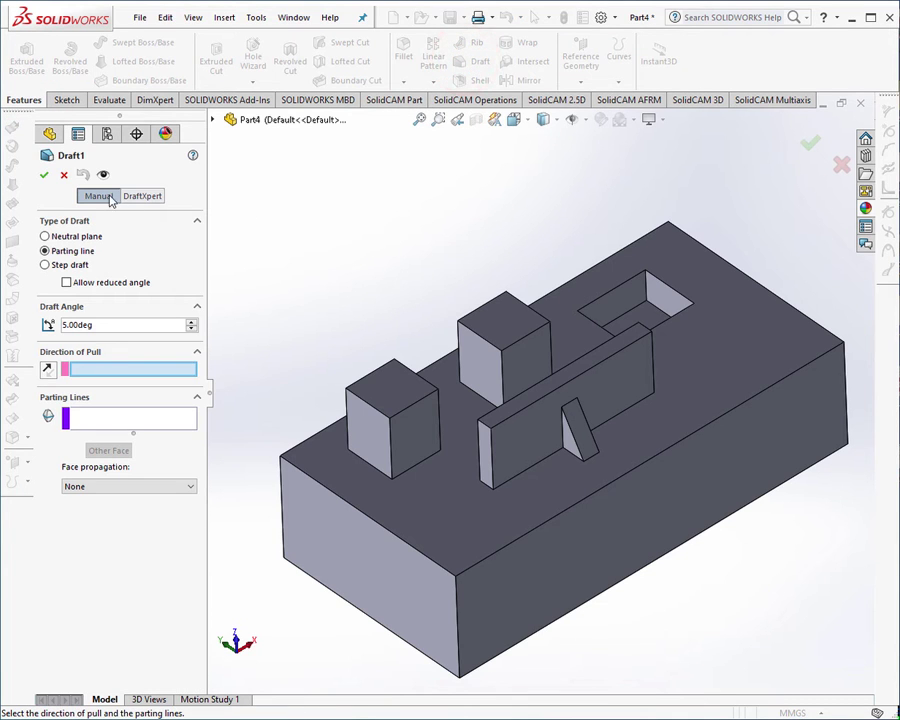
pyautogui.click(132, 196)
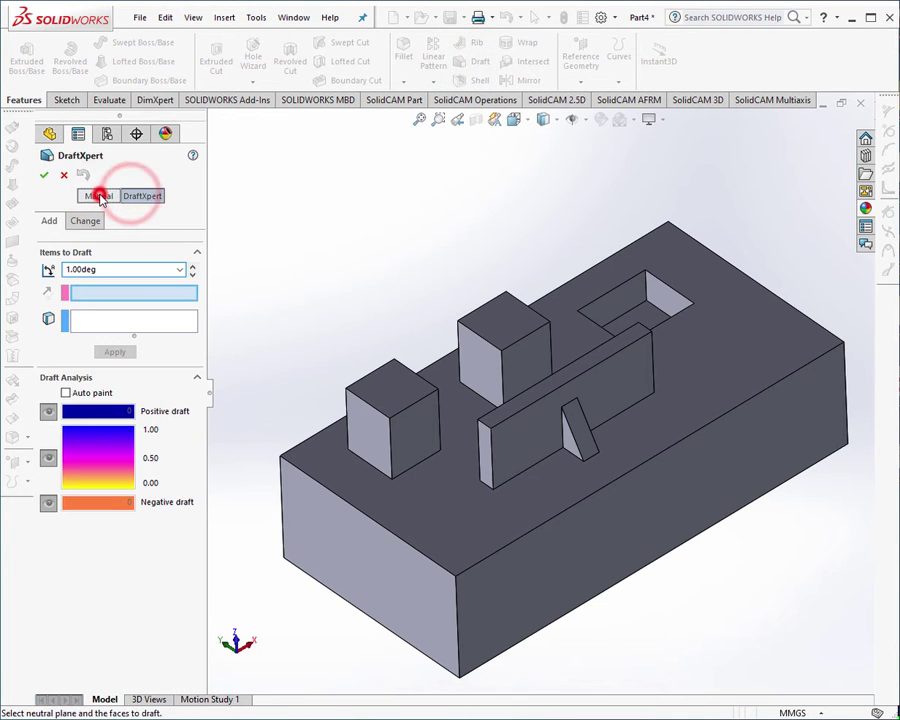
pyautogui.click(100, 196)
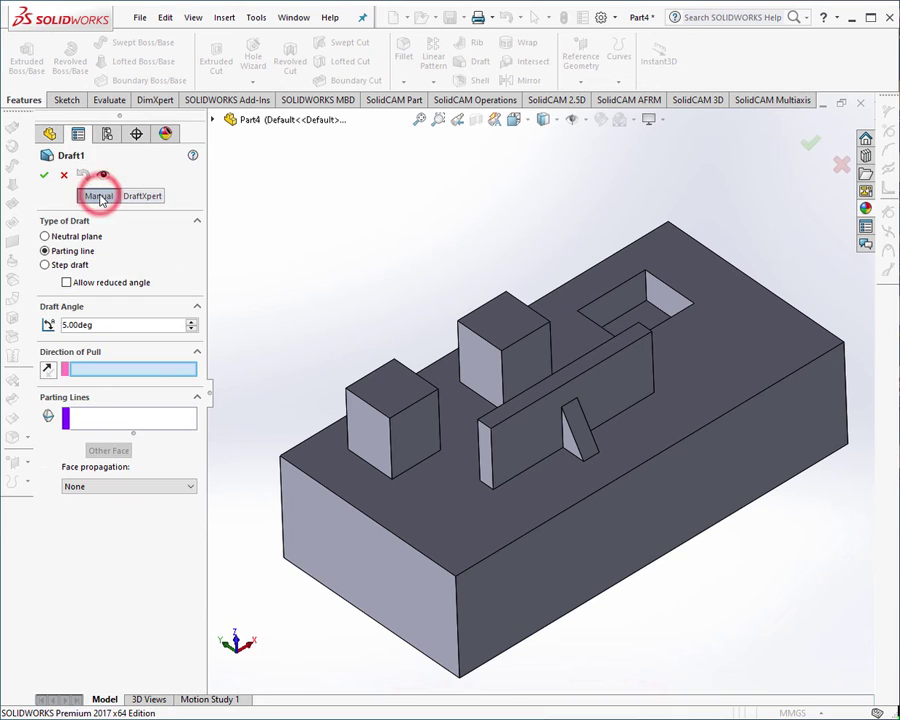
pyautogui.click(45, 237)
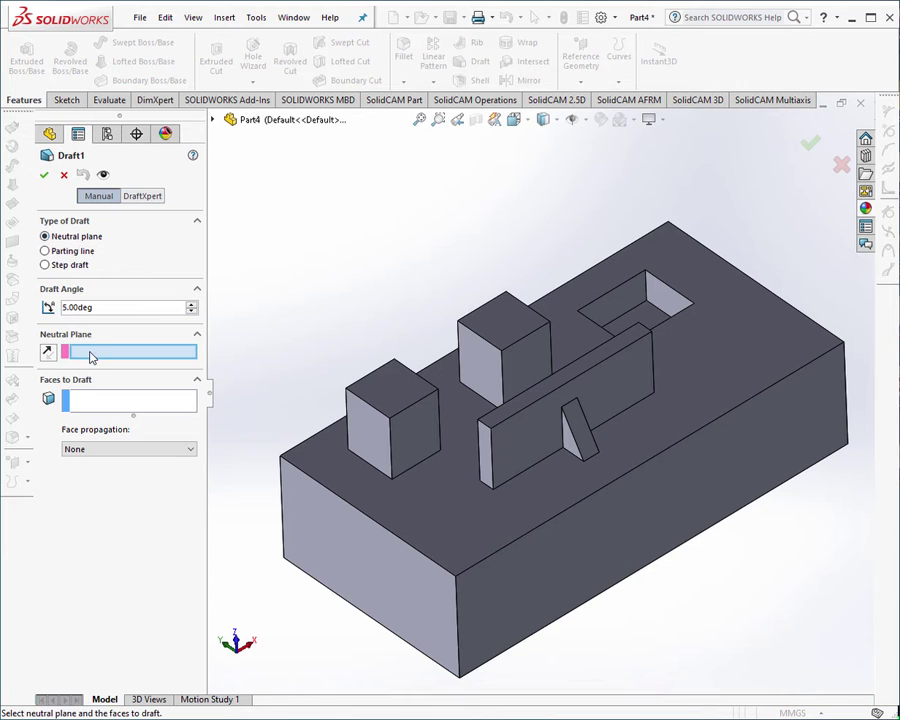
pyautogui.click(381, 398)
# Select the left boss's four side faces and apply the 5° draft.
pyautogui.scroll(3, 536, 376)
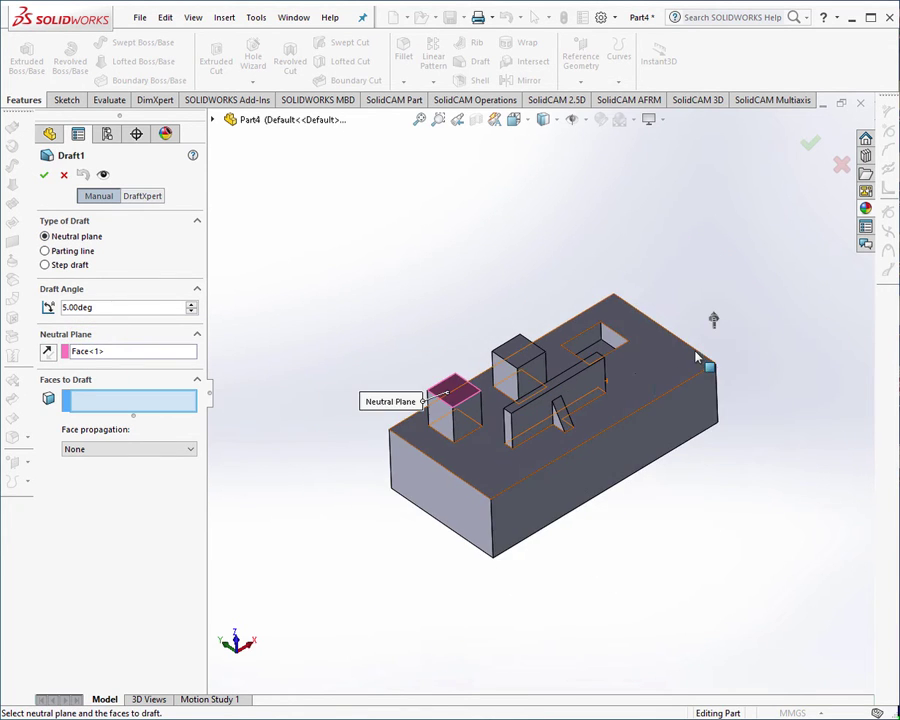
pyautogui.moveTo(699, 357)
pyautogui.mouseDown(button='middle')
pyautogui.moveTo(632, 336)
pyautogui.moveTo(662, 334)
pyautogui.moveTo(613, 344)
pyautogui.mouseUp(button='middle')
pyautogui.scroll(-3, 613, 344)
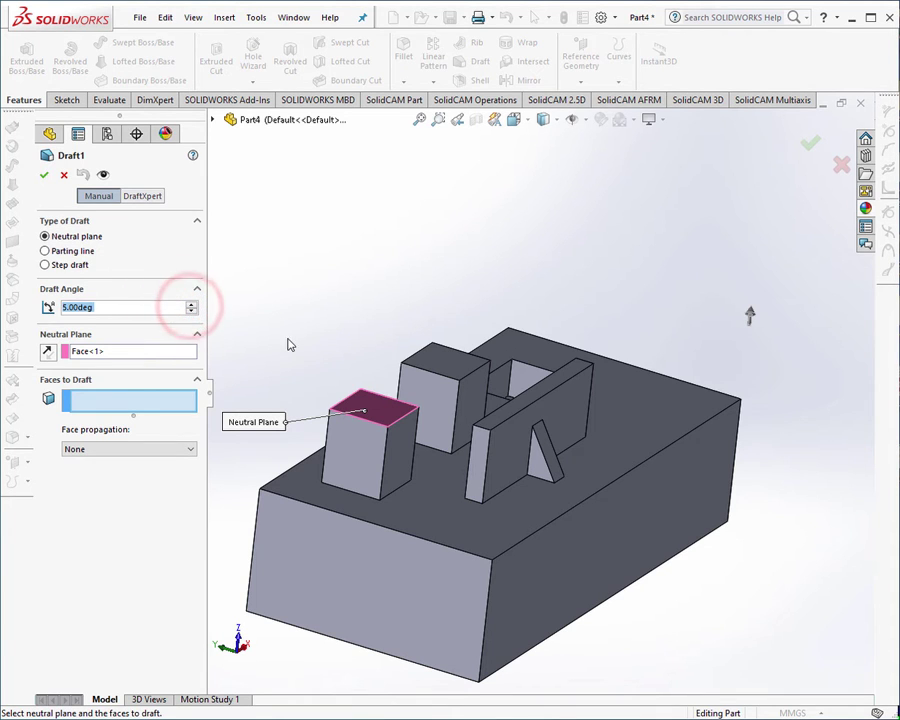
pyautogui.click(362, 455)
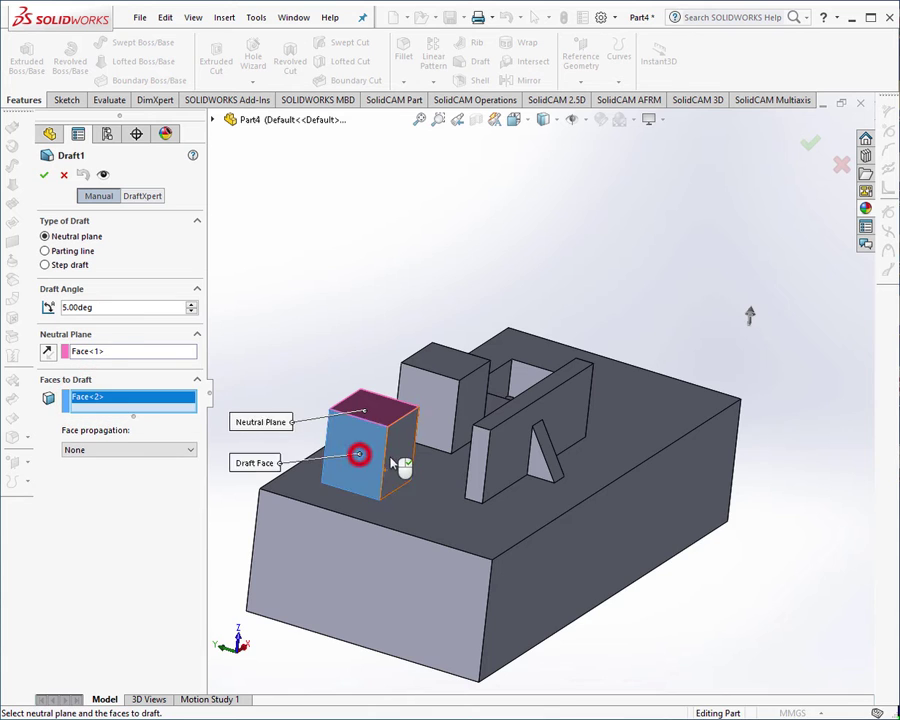
pyautogui.scroll(-3, 358, 454)
pyautogui.click(430, 427)
pyautogui.moveTo(430, 427); pyautogui.dragTo(515, 543, button='middle')
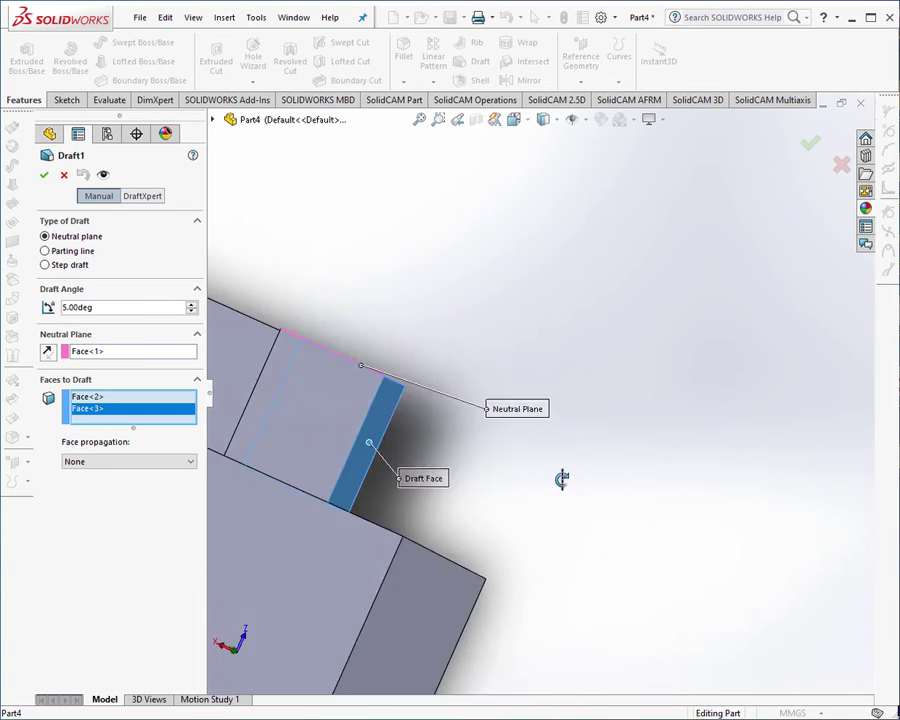
pyautogui.click(332, 478)
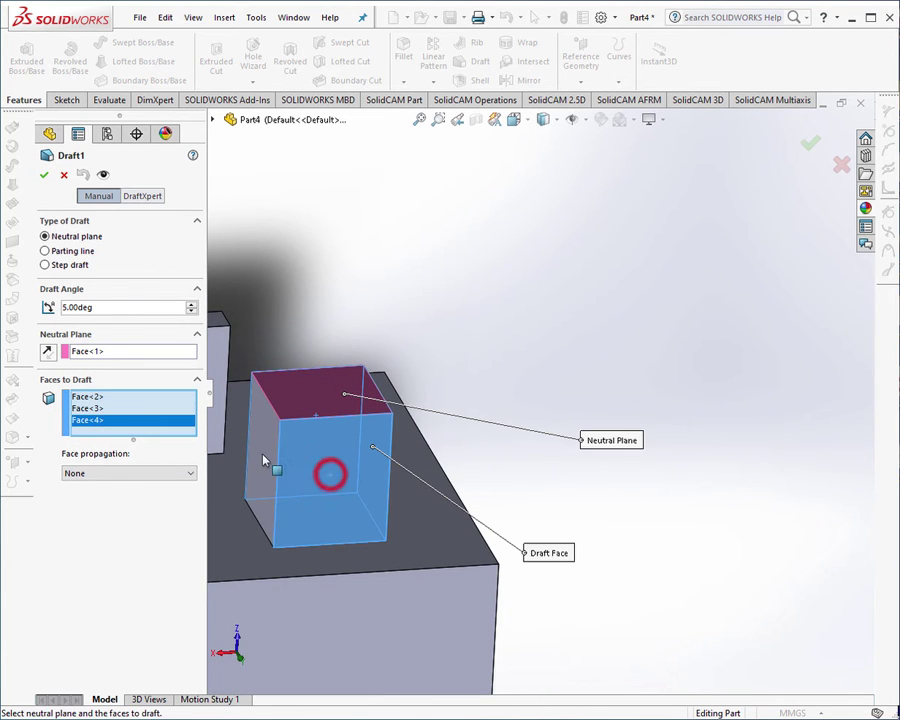
pyautogui.click(259, 451)
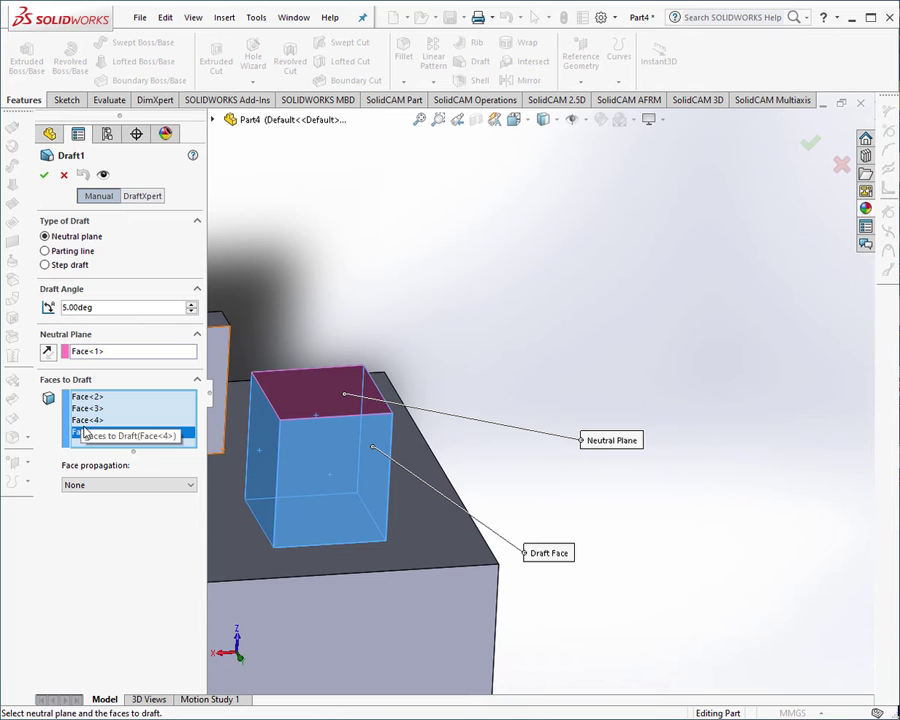
pyautogui.scroll(3, 400, 354)
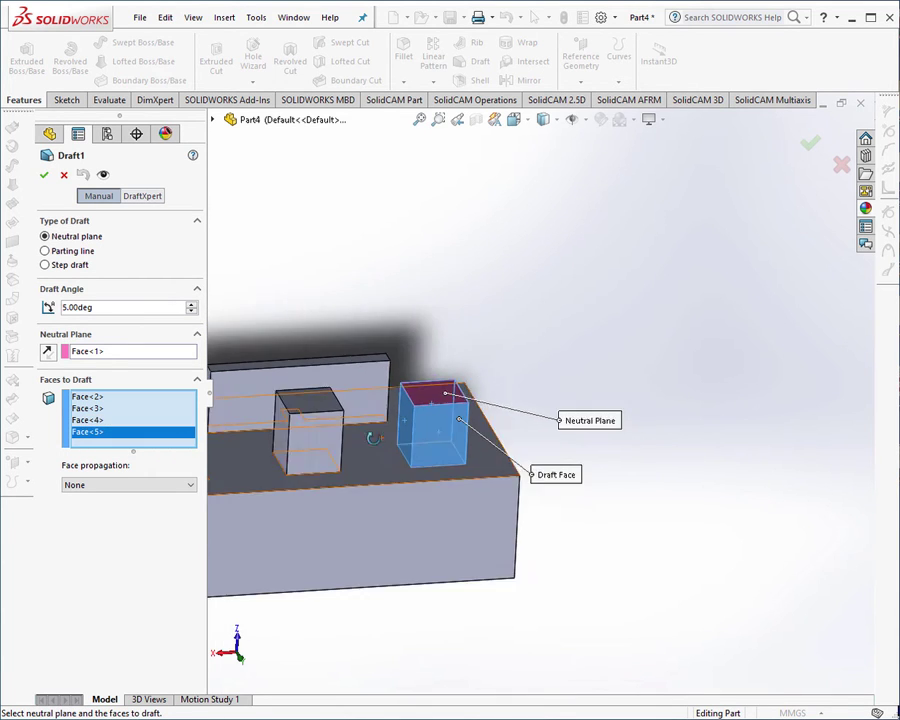
pyautogui.moveTo(372, 430)
pyautogui.mouseDown(button='middle')
pyautogui.moveTo(392, 337)
pyautogui.moveTo(474, 317)
pyautogui.moveTo(506, 332)
pyautogui.moveTo(400, 420)
pyautogui.mouseUp(button='middle')
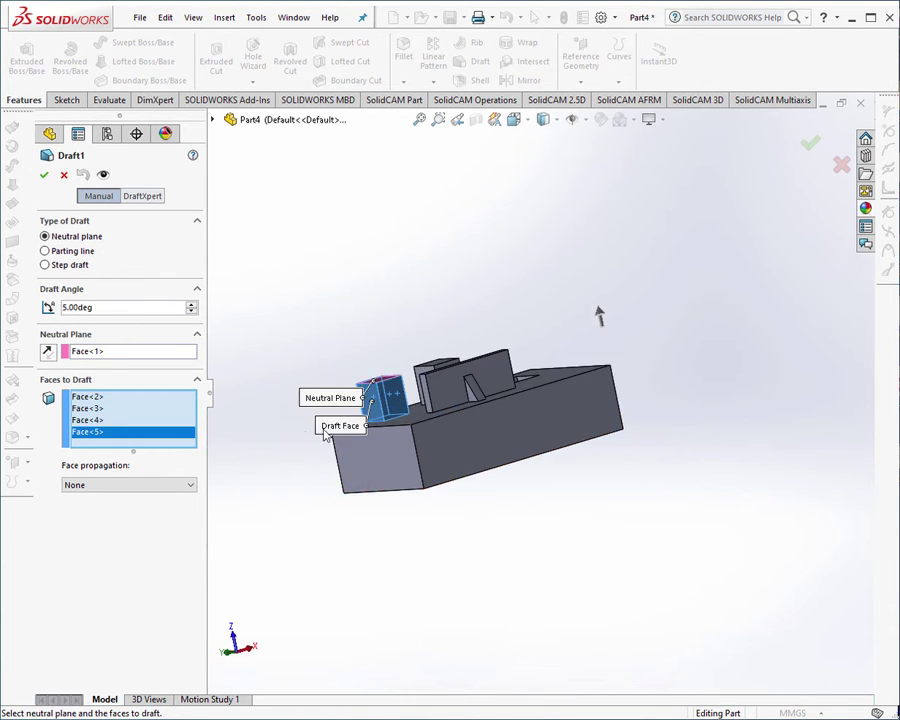
pyautogui.scroll(-3, 410, 420)
pyautogui.scroll(-3, 420, 425)
pyautogui.scroll(-3, 440, 445)
pyautogui.scroll(3, 453, 458)
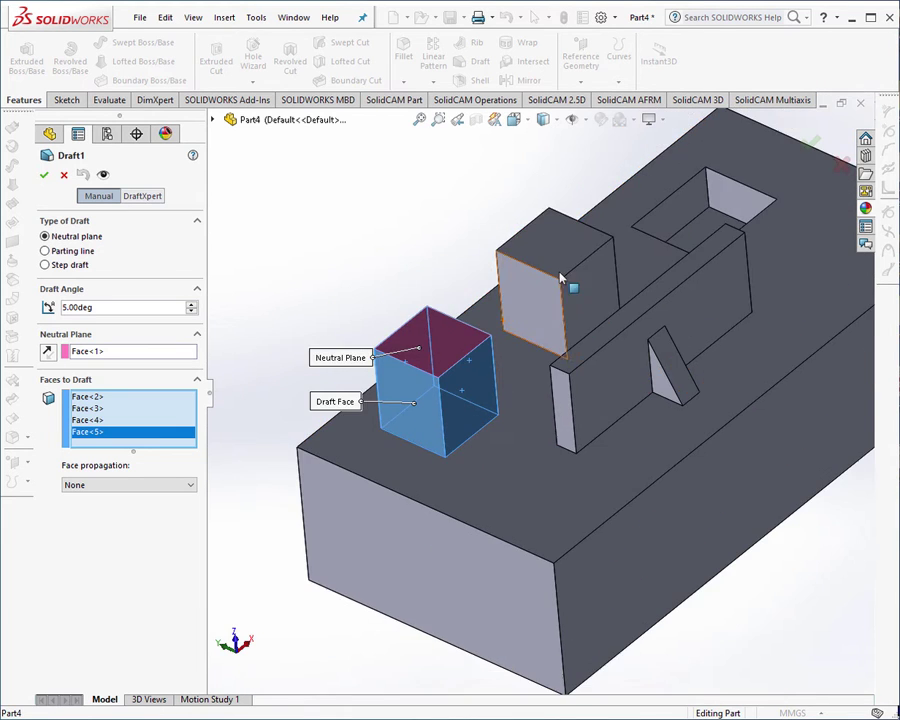
pyautogui.scroll(1, 572, 281)
pyautogui.scroll(-2, 500, 268)
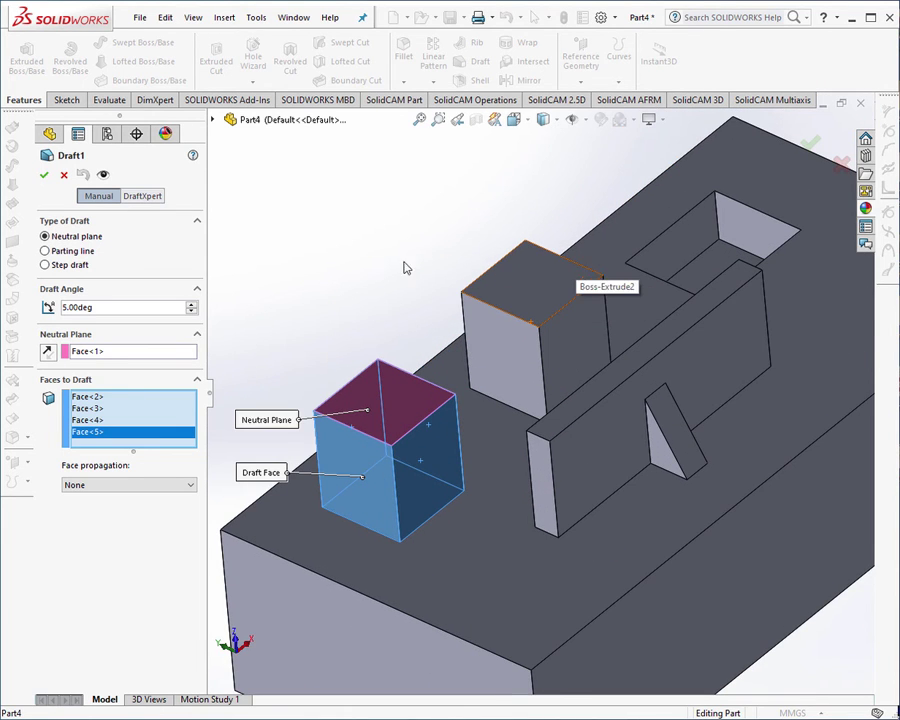
pyautogui.click(43, 176)
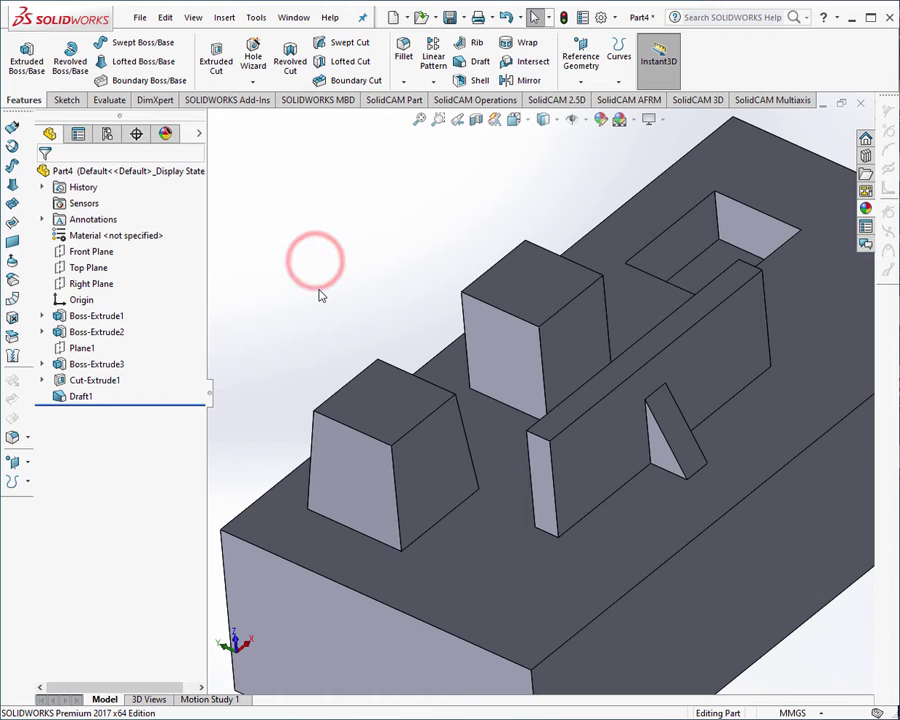
# Start a 5° parting-line draft using the middle boss's top face as pull direction.
pyautogui.scroll(5, 357, 317)
pyautogui.moveTo(360, 307)
pyautogui.mouseDown(button='middle')
pyautogui.moveTo(366, 267)
pyautogui.moveTo(483, 300)
pyautogui.moveTo(469, 325)
pyautogui.mouseUp(button='middle')
pyautogui.scroll(-1, 530, 307)
pyautogui.scroll(-1, 553, 313)
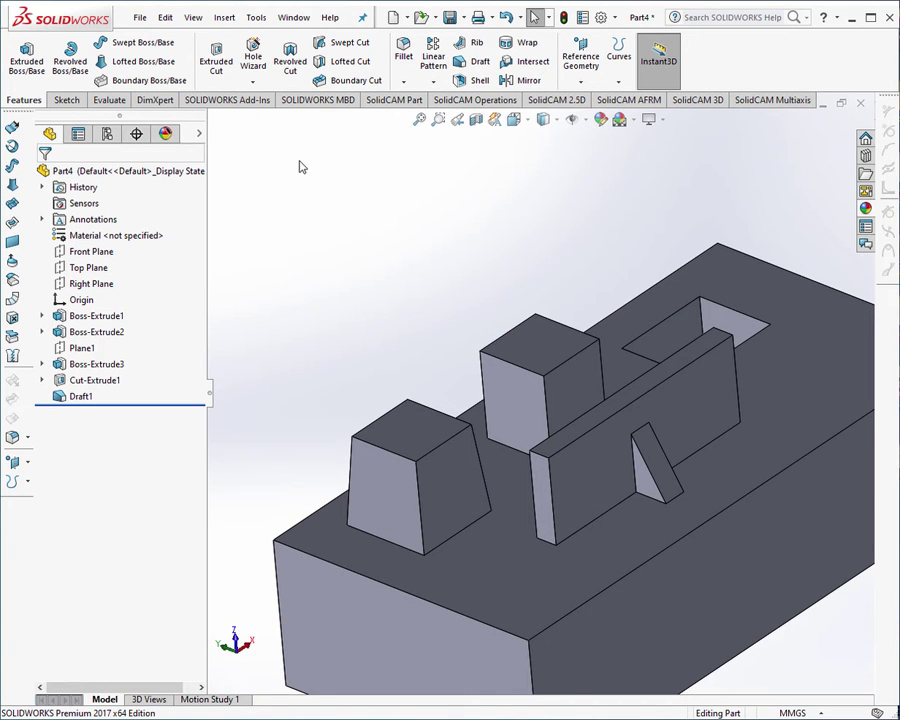
pyautogui.click(467, 62)
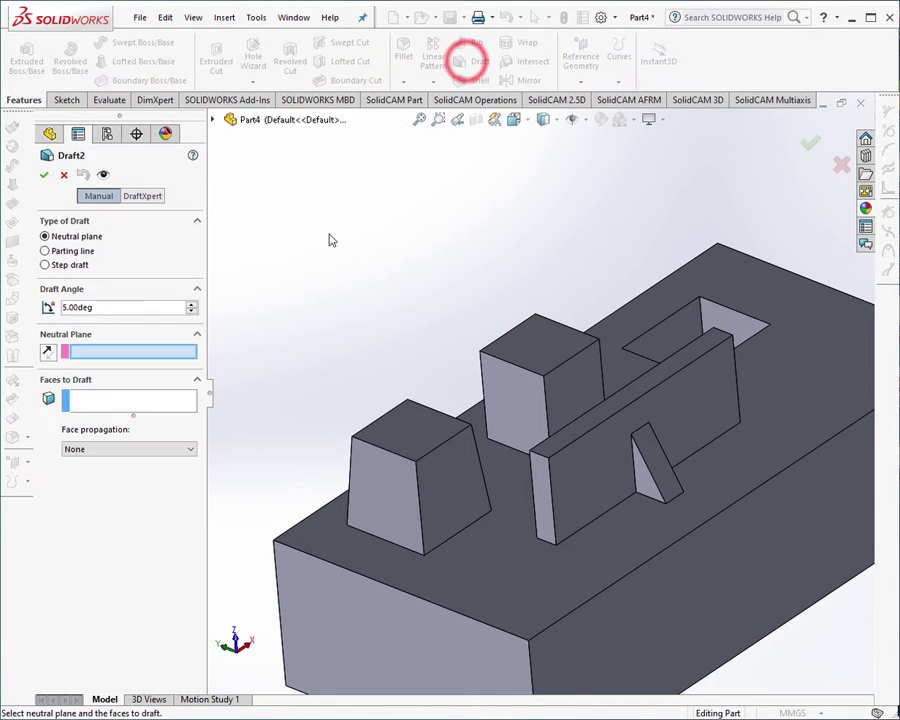
pyautogui.click(45, 251)
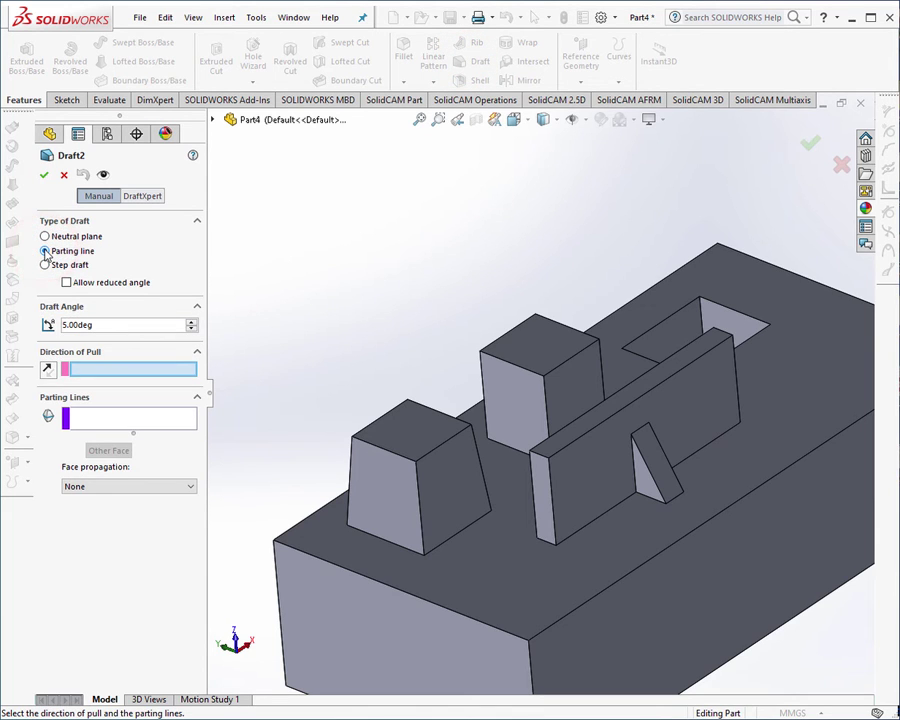
pyautogui.click(537, 344)
# Add the four top-face edges of the middle boss as parting lines and apply Draft2.
pyautogui.scroll(3, 537, 344)
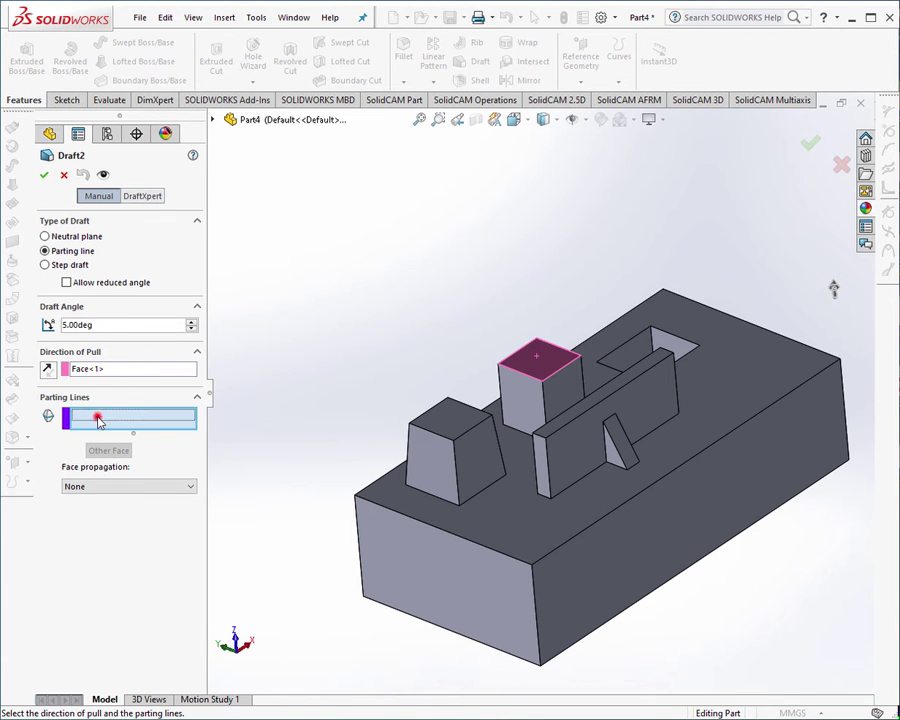
pyautogui.scroll(-2, 460, 340)
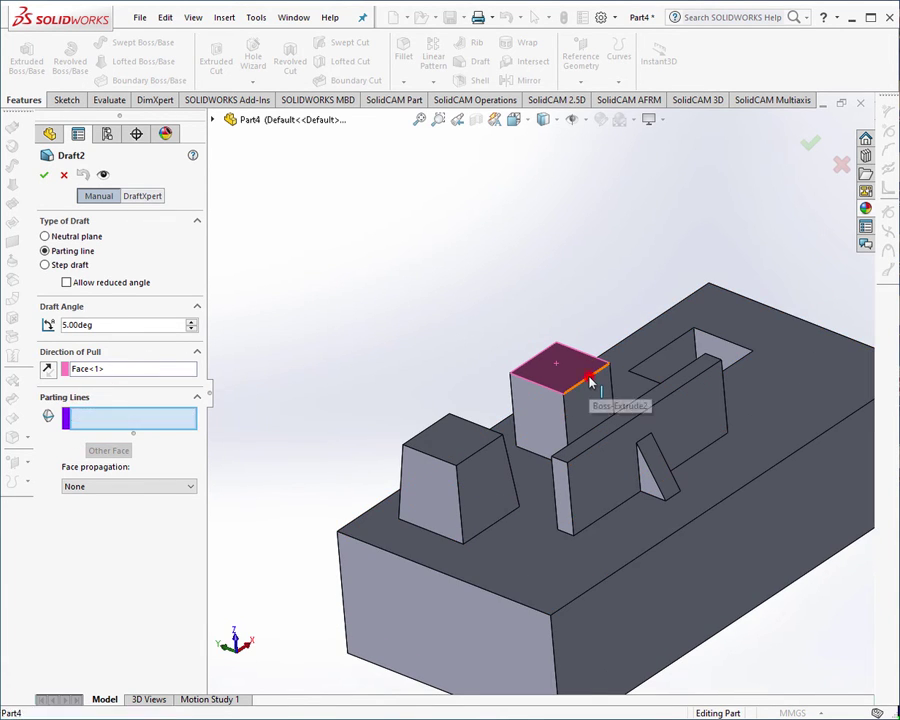
pyautogui.click(590, 381)
pyautogui.click(578, 352)
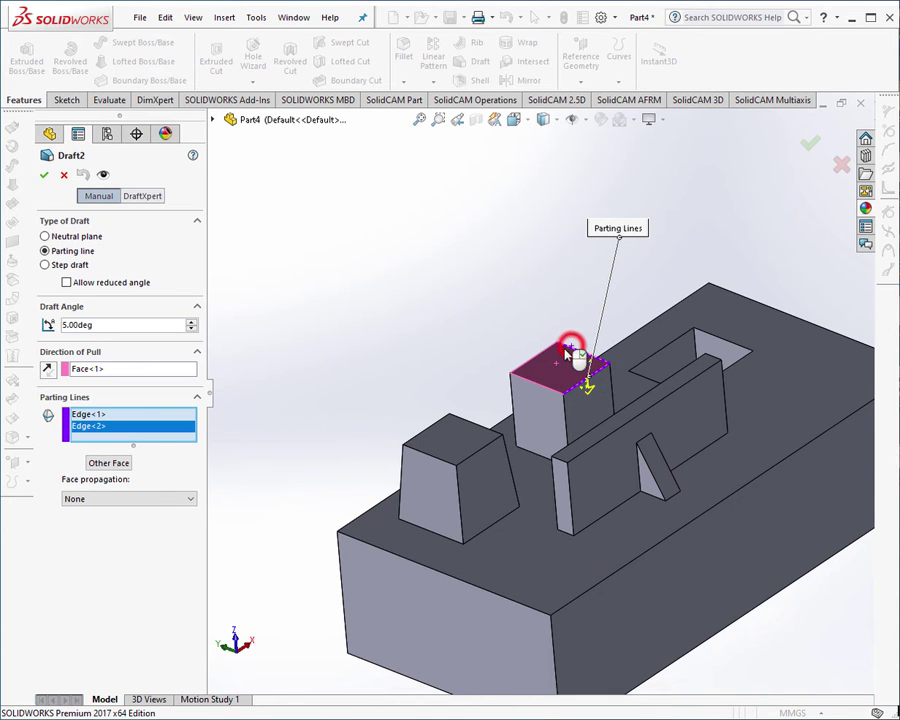
pyautogui.click(545, 355)
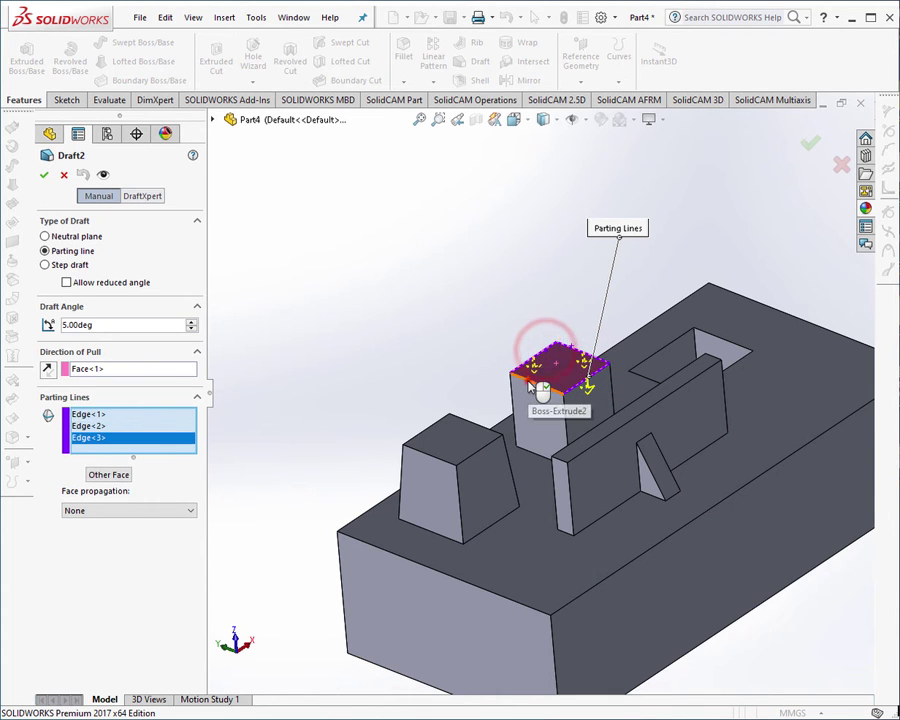
pyautogui.click(535, 378)
pyautogui.moveTo(424, 396)
pyautogui.mouseDown(button='middle')
pyautogui.moveTo(530, 325)
pyautogui.moveTo(583, 309)
pyautogui.mouseUp(button='middle')
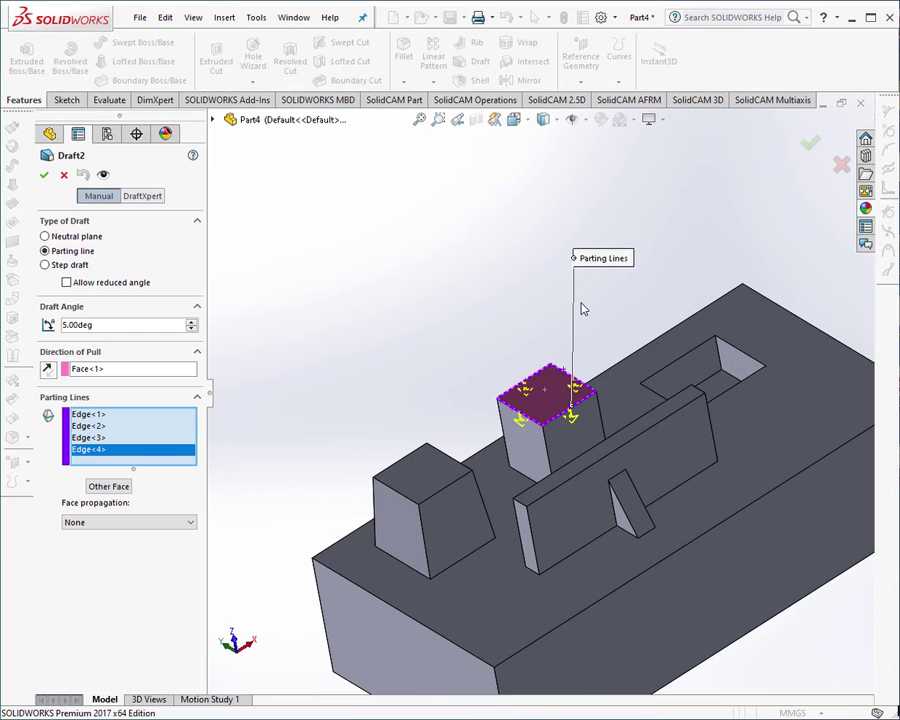
pyautogui.click(810, 145)
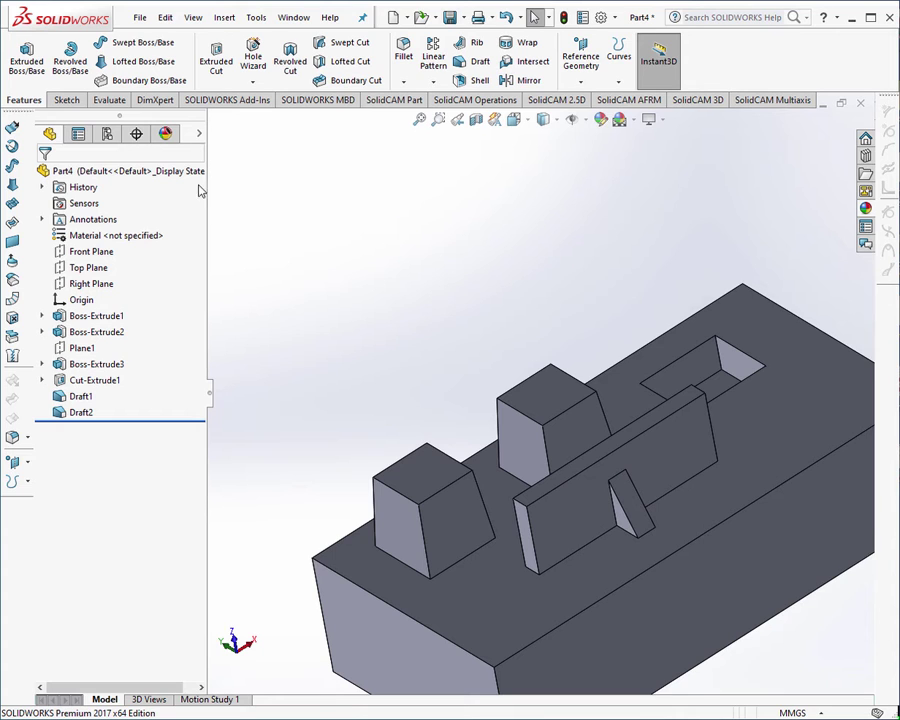
pyautogui.rightClick(84, 414)
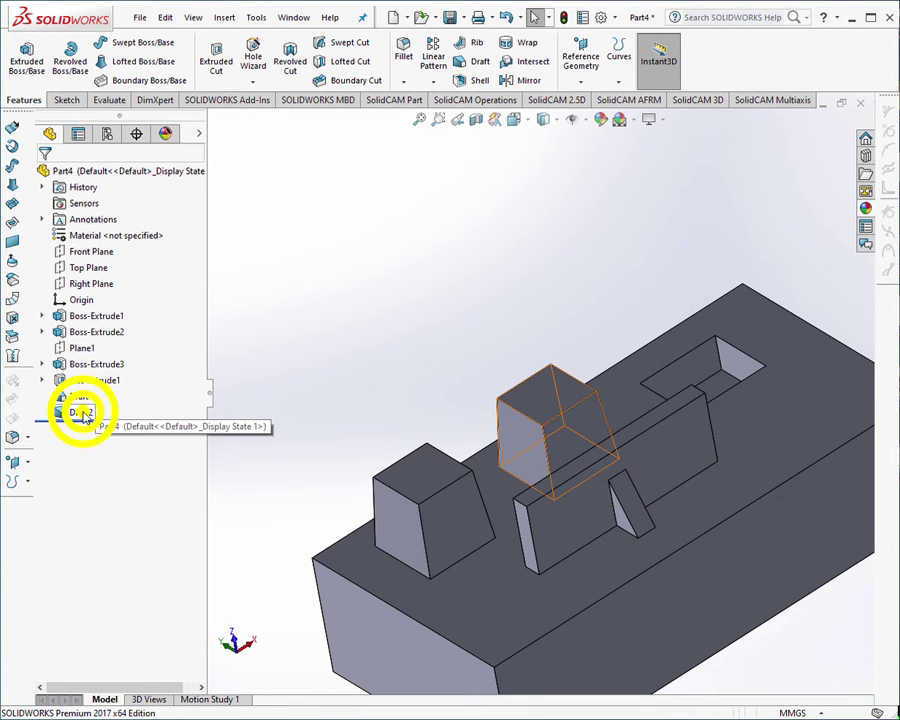
pyautogui.click(452, 286)
pyautogui.click(425, 462)
pyautogui.click(555, 419)
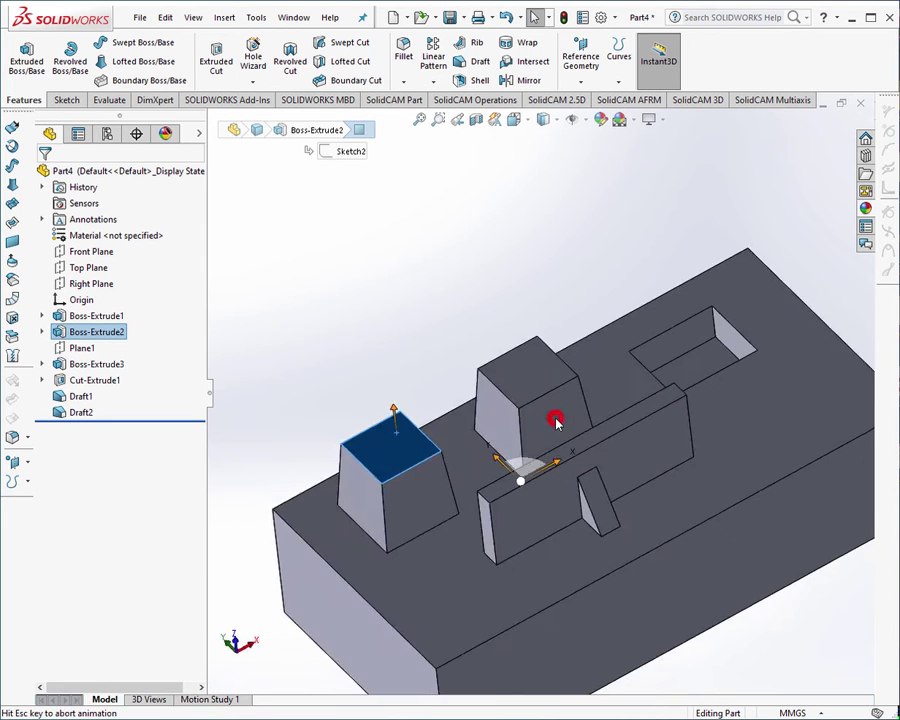
pyautogui.hotkey('ctrl', '7')
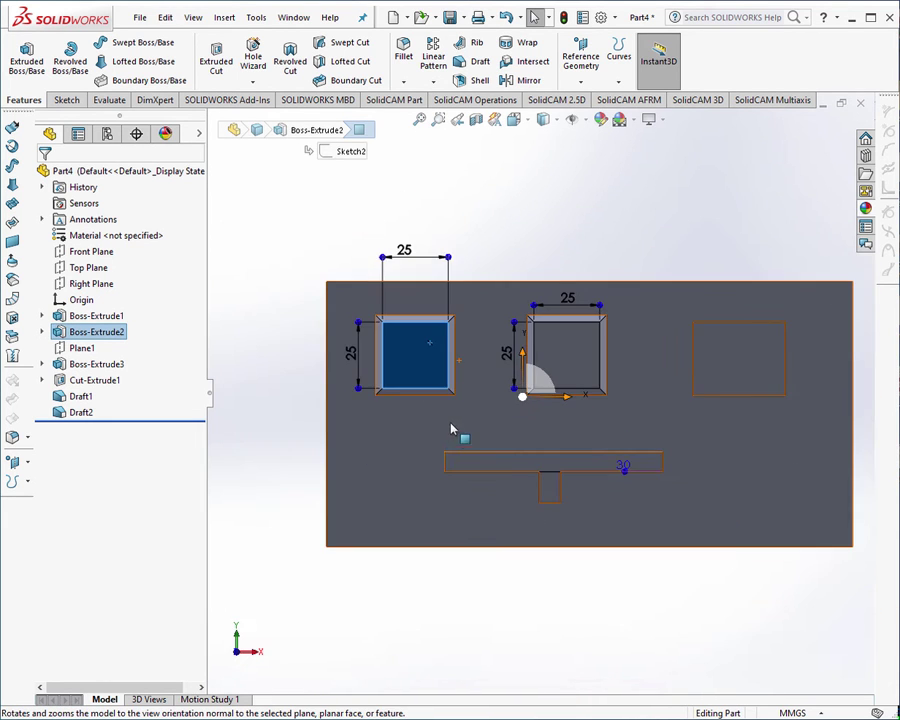
pyautogui.click(422, 252)
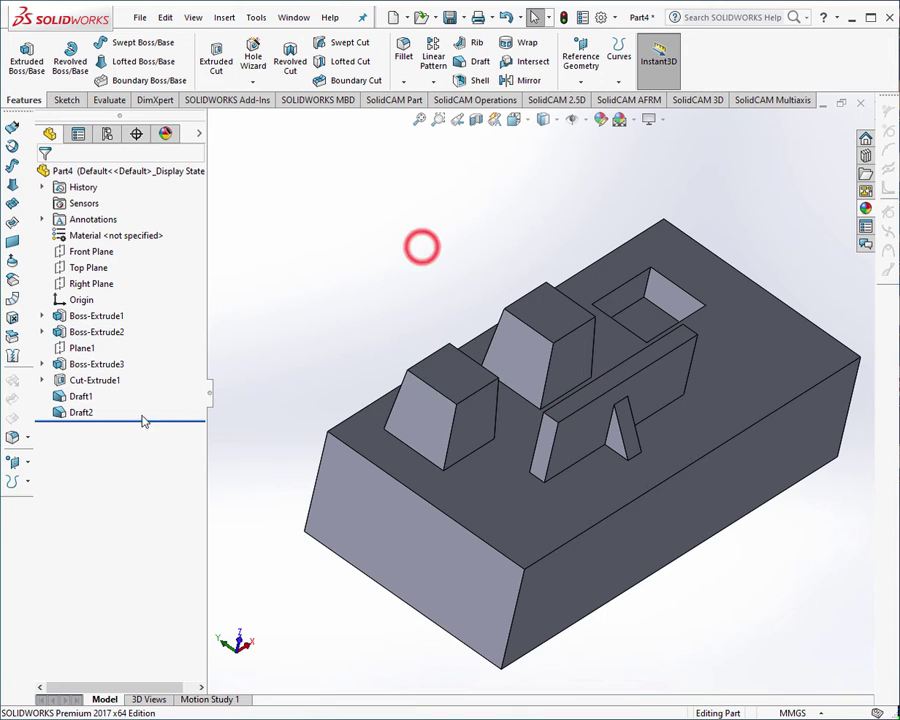
pyautogui.click(80, 410)
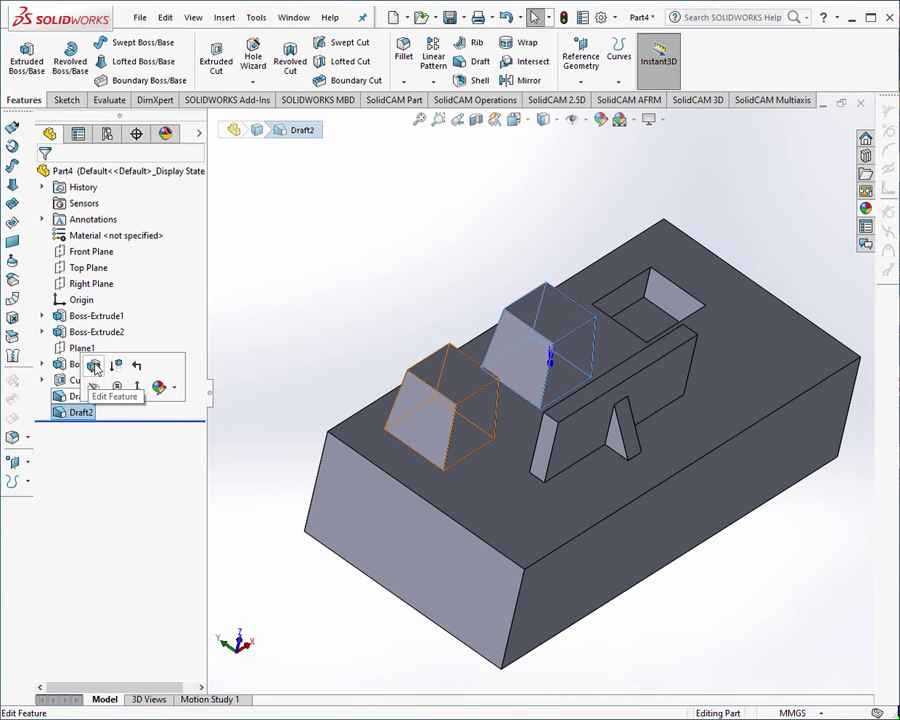
# Edit Draft2, clearing its top-edge parting lines and replacing them with the boss's four bottom edges.
pyautogui.click(93, 365)
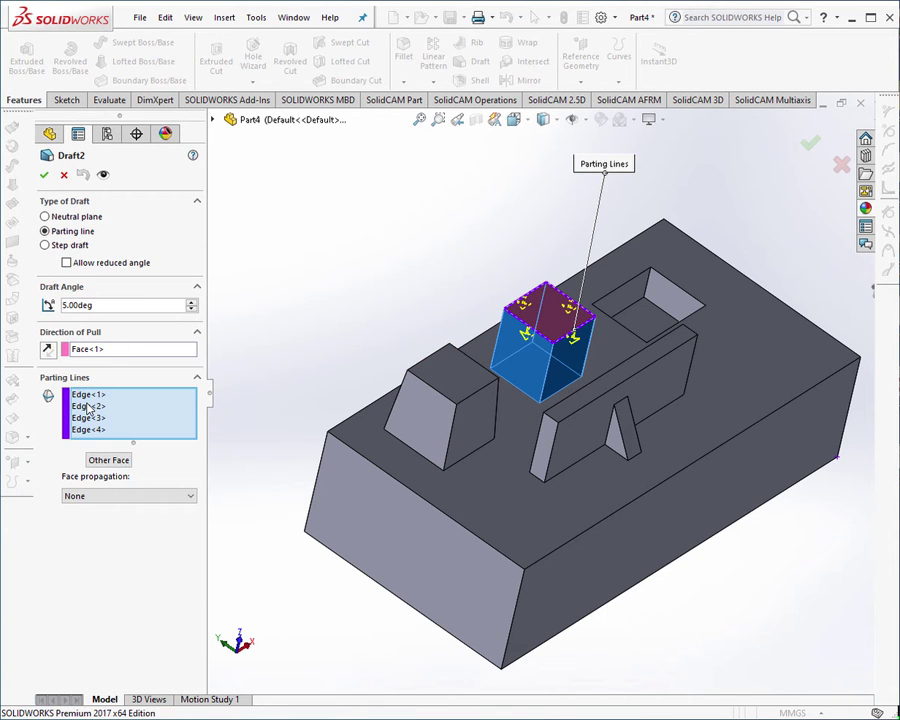
pyautogui.rightClick(87, 406)
pyautogui.click(123, 413)
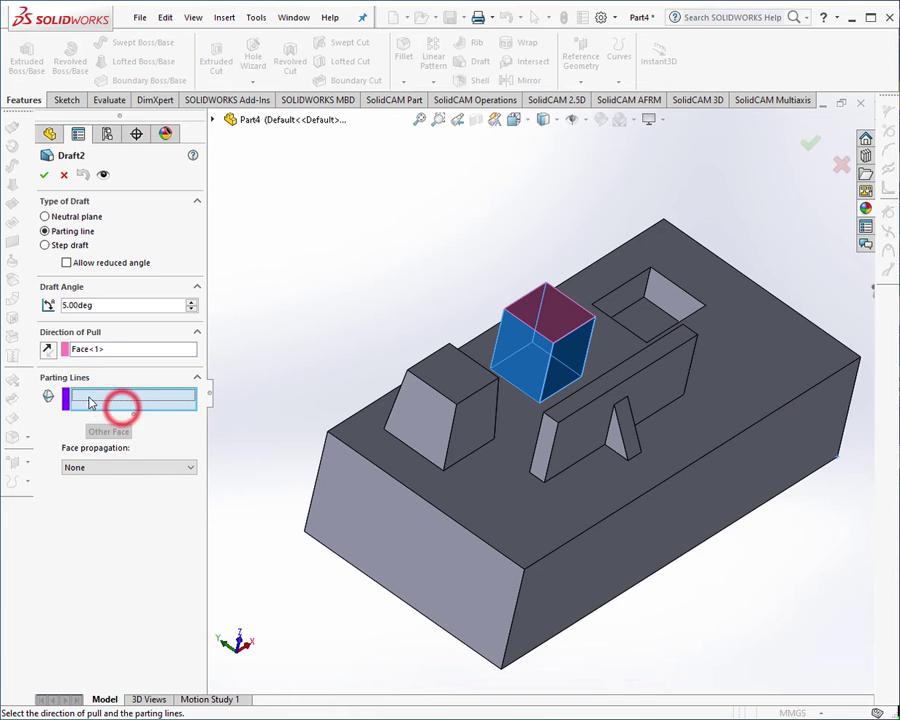
pyautogui.click(519, 393)
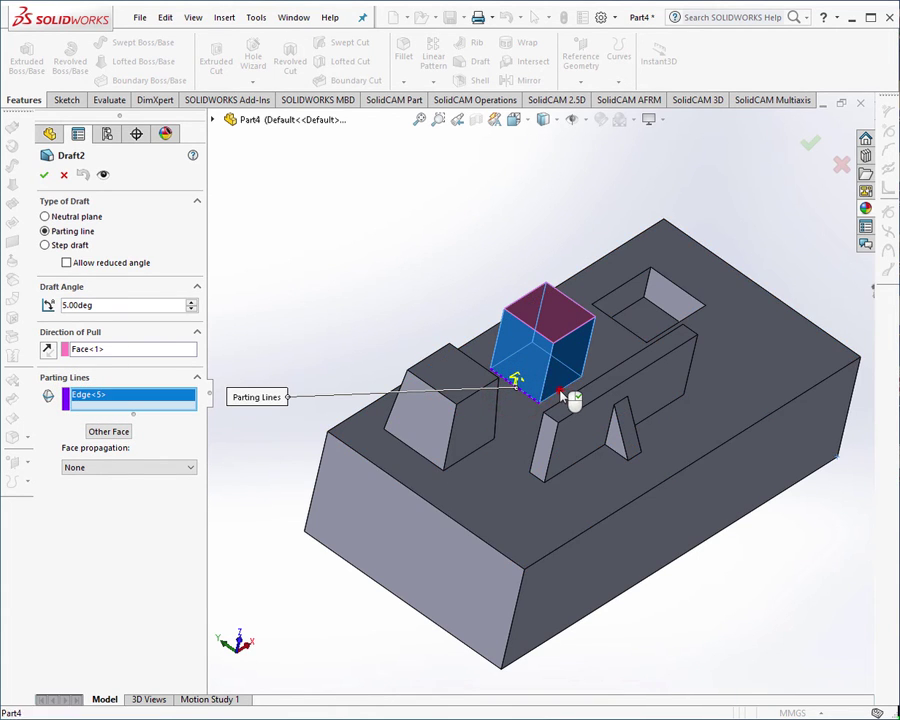
pyautogui.click(558, 389)
pyautogui.moveTo(558, 389)
pyautogui.mouseDown(button='middle')
pyautogui.moveTo(763, 348)
pyautogui.moveTo(710, 234)
pyautogui.mouseUp(button='middle')
pyautogui.click(585, 355)
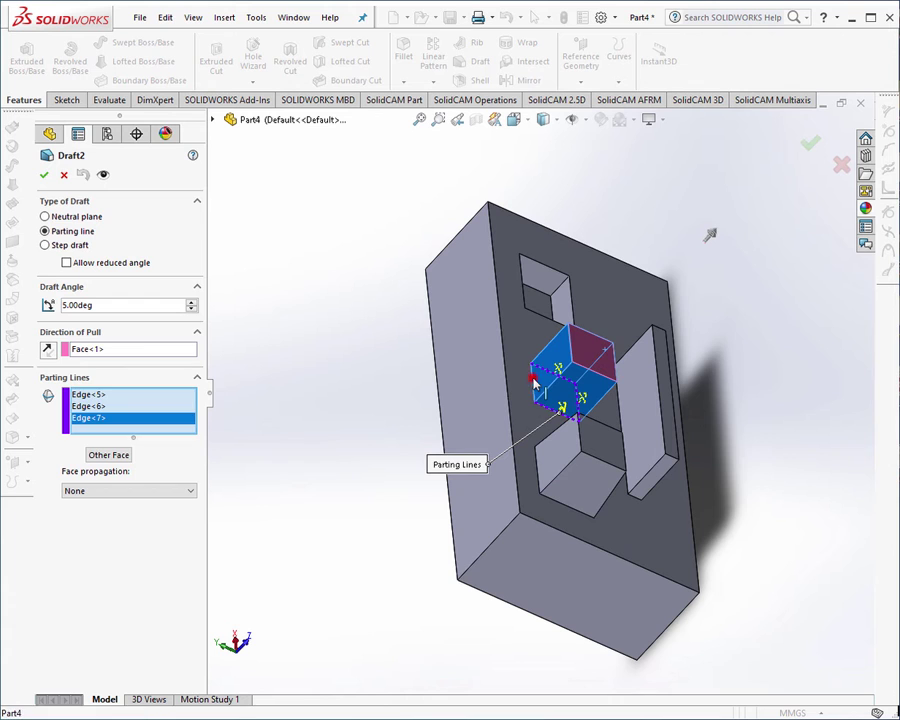
pyautogui.click(537, 380)
pyautogui.moveTo(537, 405); pyautogui.dragTo(452, 357, button='middle')
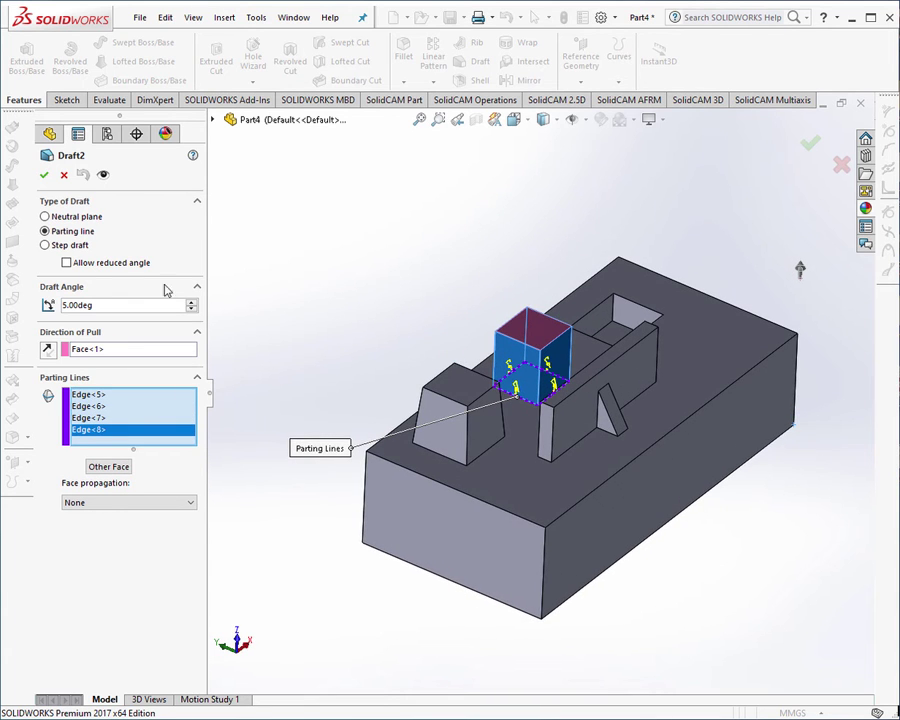
pyautogui.click(44, 175)
pyautogui.click(390, 287)
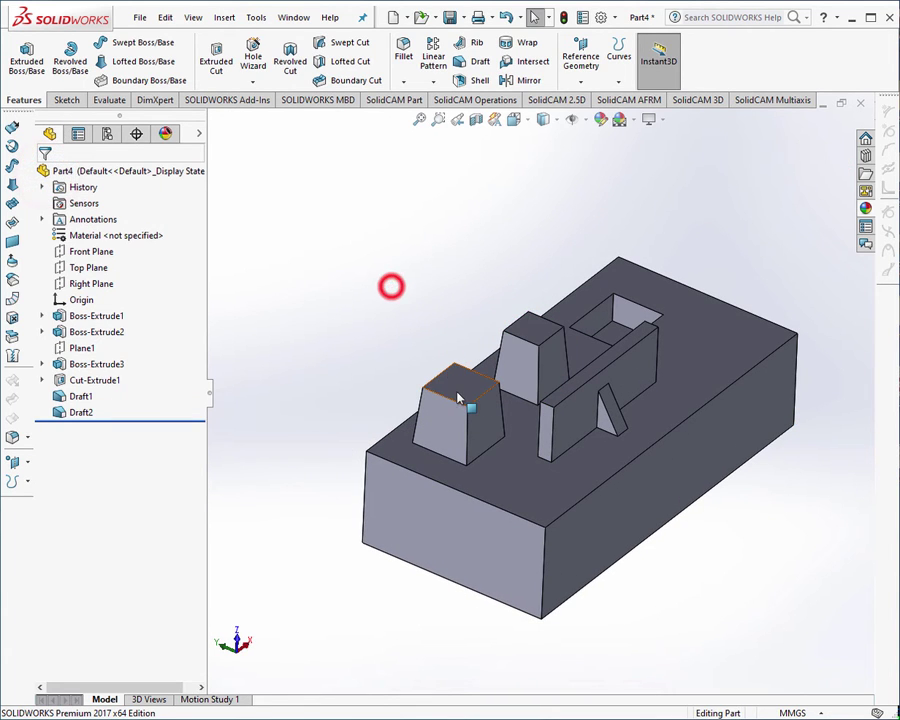
pyautogui.click(455, 390)
pyautogui.click(582, 344)
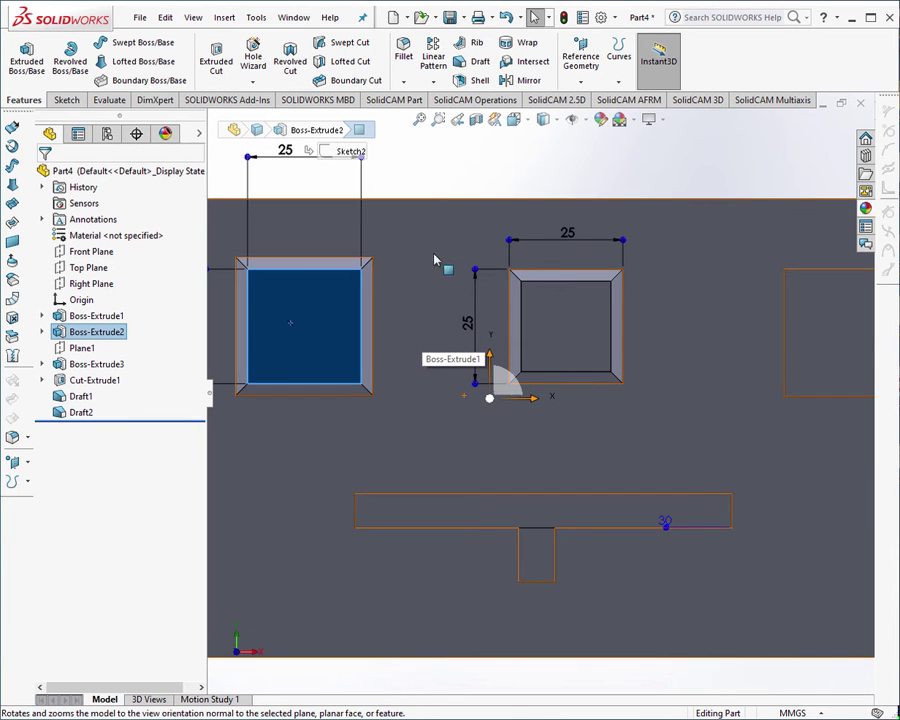
pyautogui.moveTo(468, 178); pyautogui.dragTo(639, 376, button='middle')
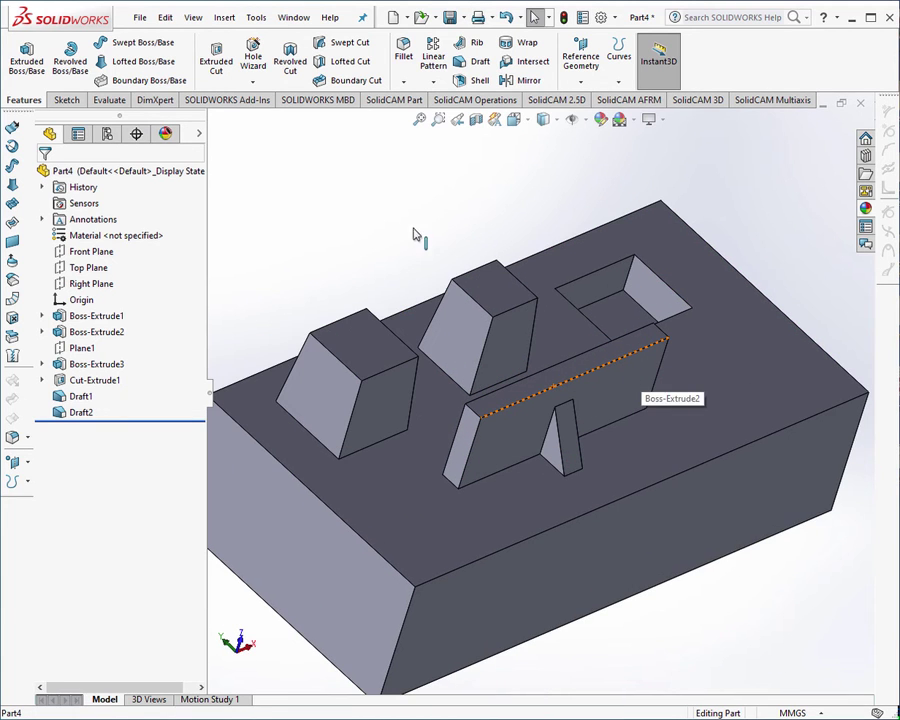
pyautogui.click(406, 196)
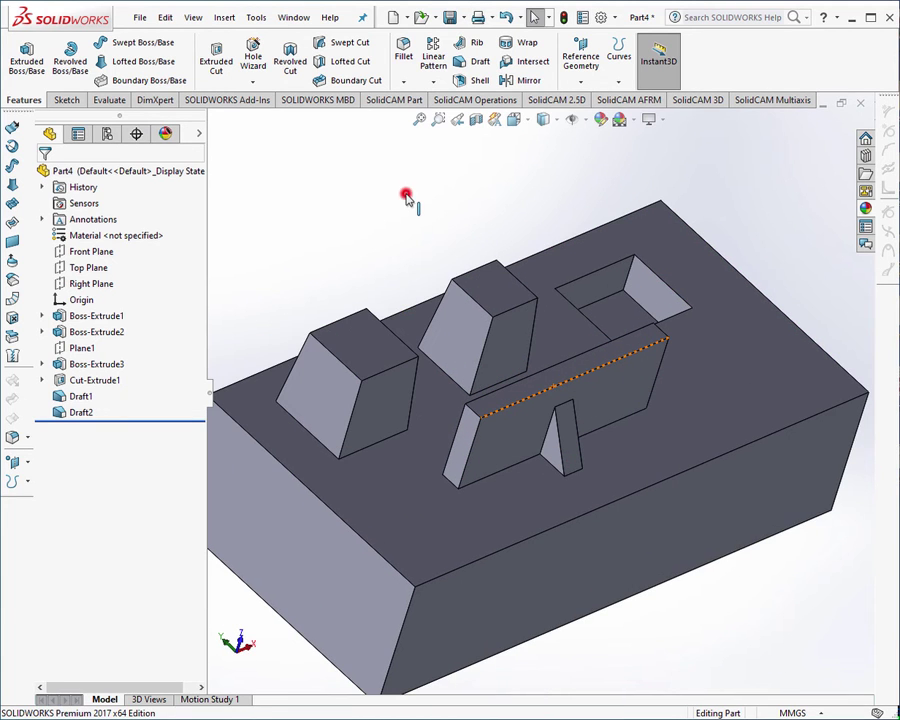
# Start a 2° draft with the thin wall's top face as pull direction.
pyautogui.click(466, 62)
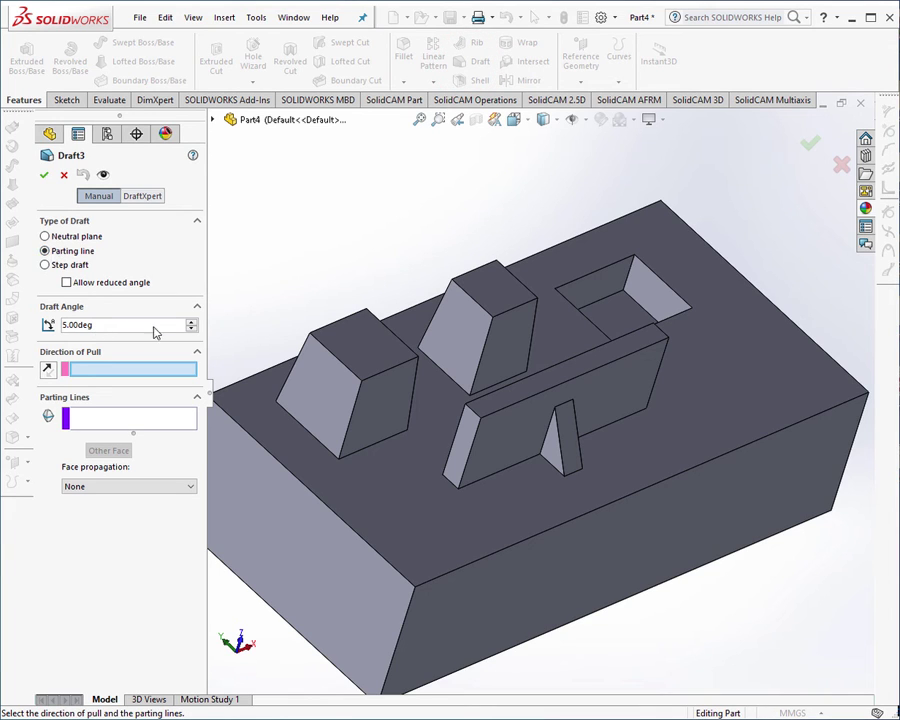
pyautogui.doubleClick(190, 331)
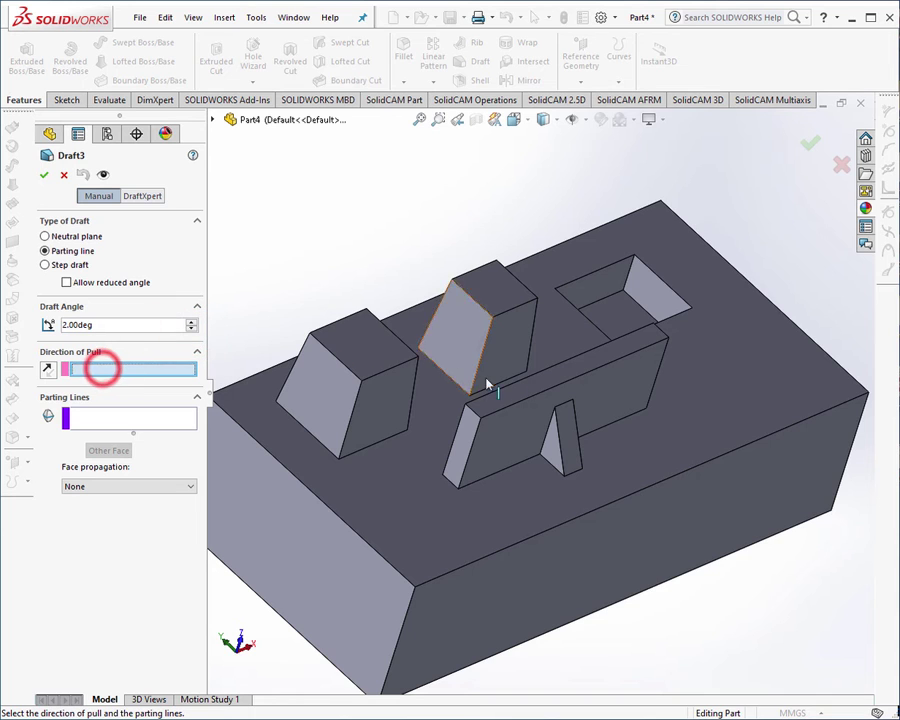
pyautogui.click(540, 382)
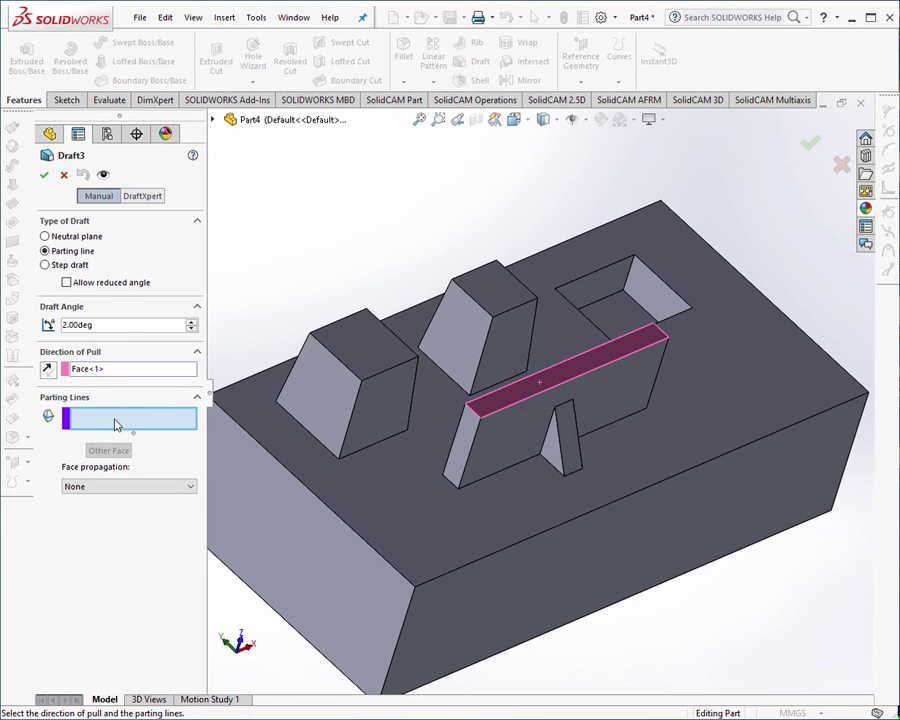
pyautogui.click(114, 418)
# Pick the gusset's two base edges as parting lines and apply Draft3.
pyautogui.click(548, 465)
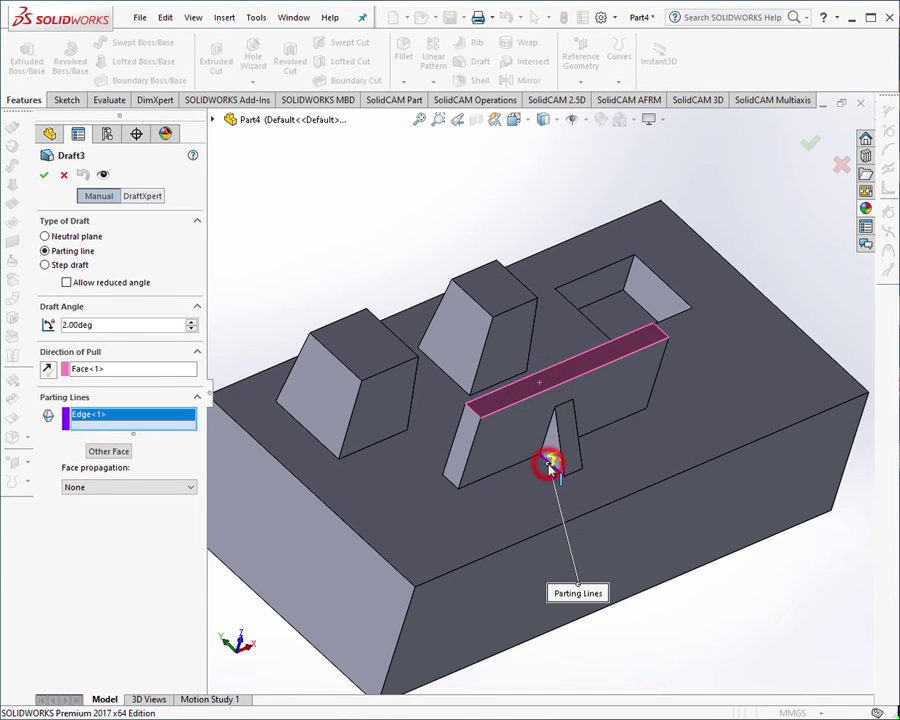
pyautogui.scroll(-5, 548, 465)
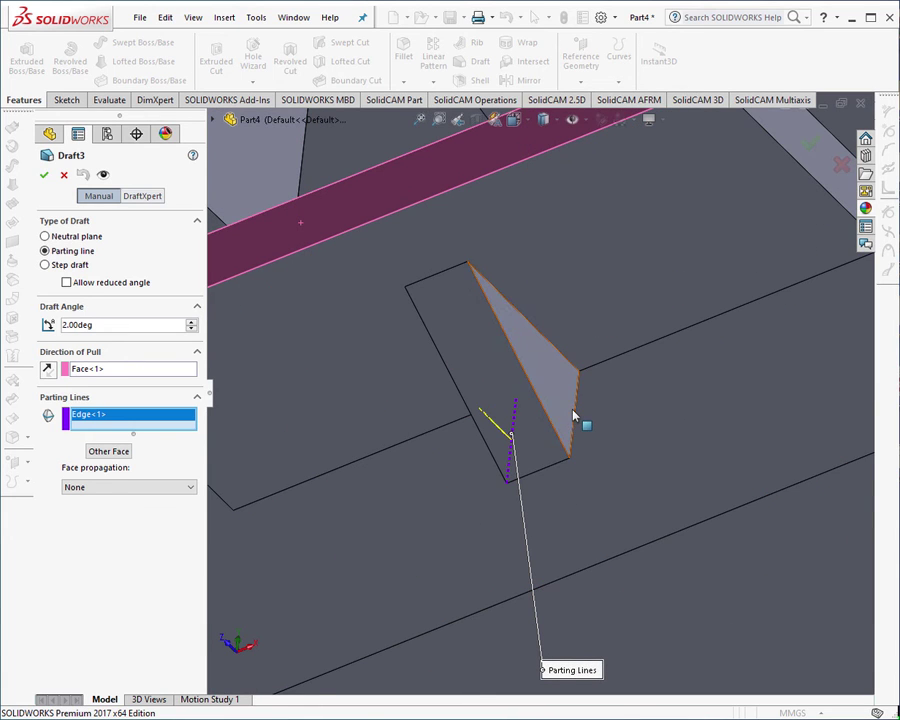
pyautogui.click(576, 407)
pyautogui.scroll(3, 522, 446)
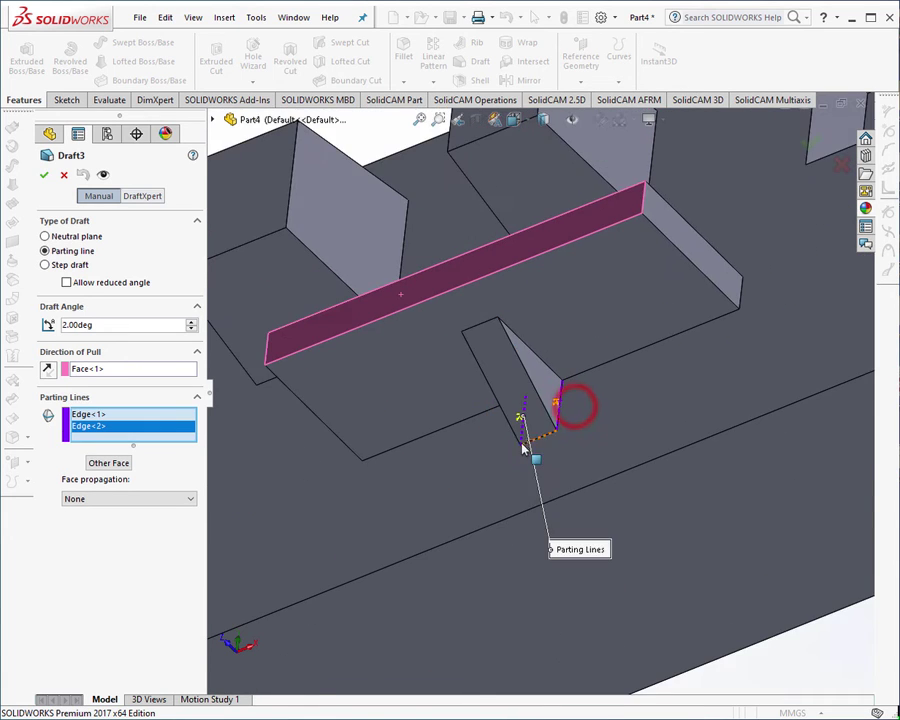
pyautogui.scroll(2, 522, 446)
pyautogui.scroll(2, 522, 446)
pyautogui.scroll(2, 522, 446)
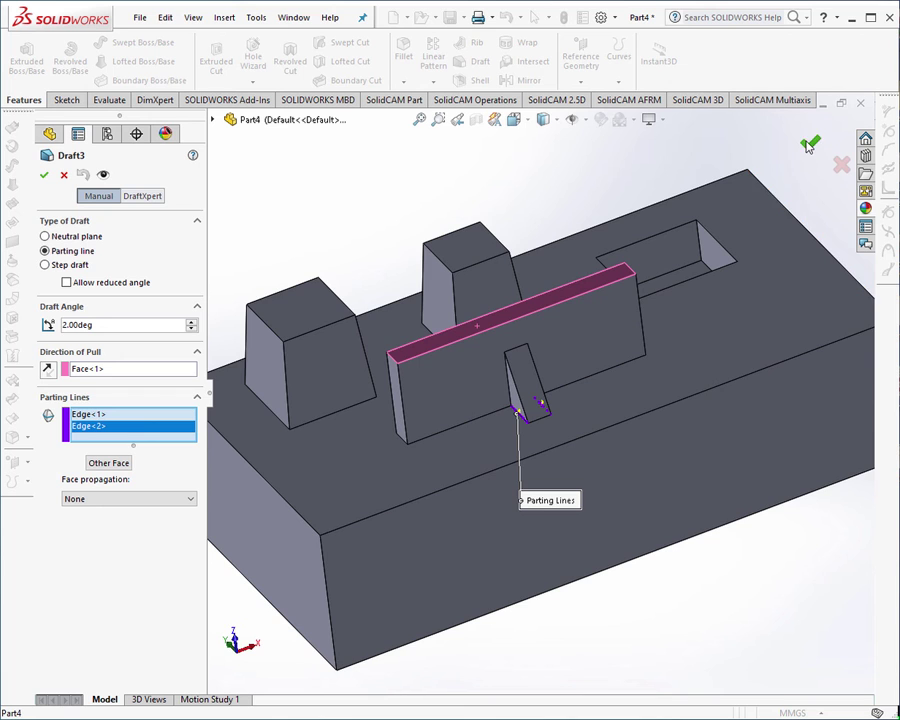
pyautogui.scroll(2, 723, 233)
pyautogui.click(807, 144)
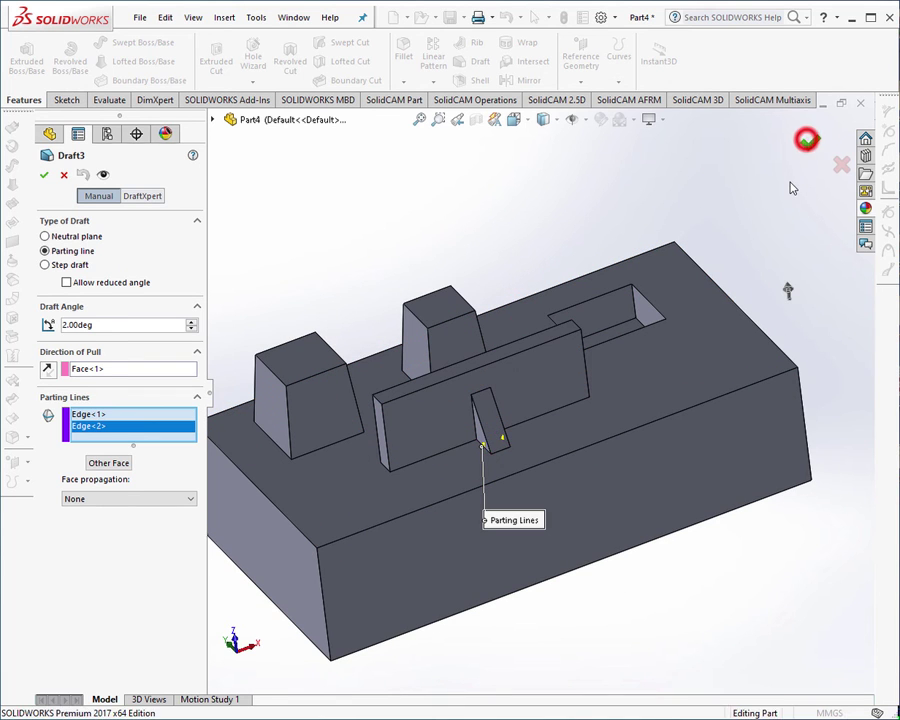
pyautogui.moveTo(753, 208)
pyautogui.mouseDown(button='middle')
pyautogui.moveTo(533, 351)
pyautogui.moveTo(587, 346)
pyautogui.moveTo(474, 358)
pyautogui.moveTo(472, 412)
pyautogui.moveTo(505, 433)
pyautogui.mouseUp(button='middle')
pyautogui.scroll(-3, 505, 433)
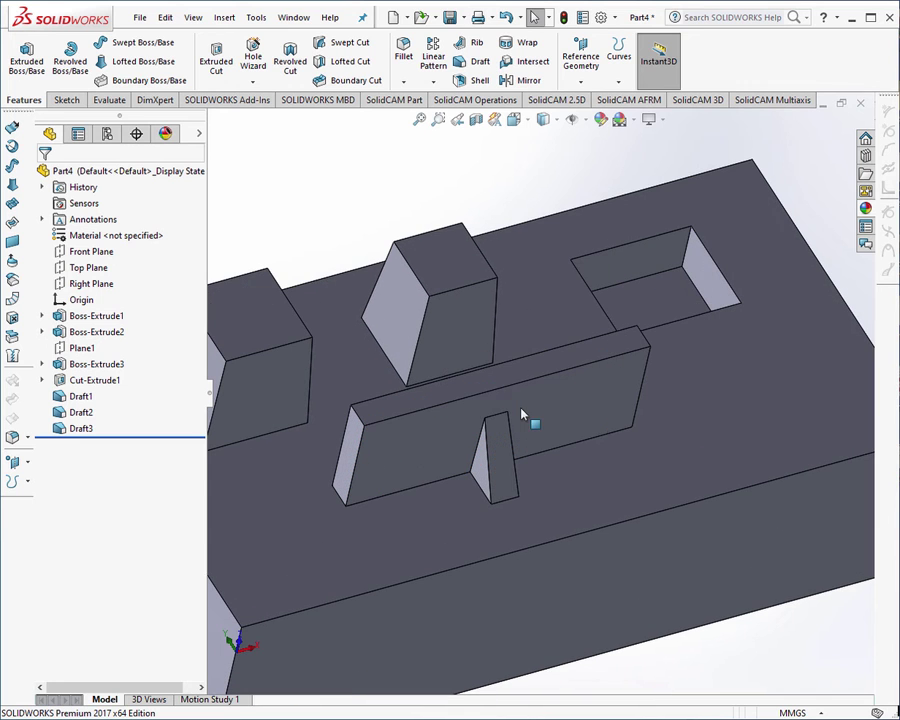
pyautogui.click(505, 380)
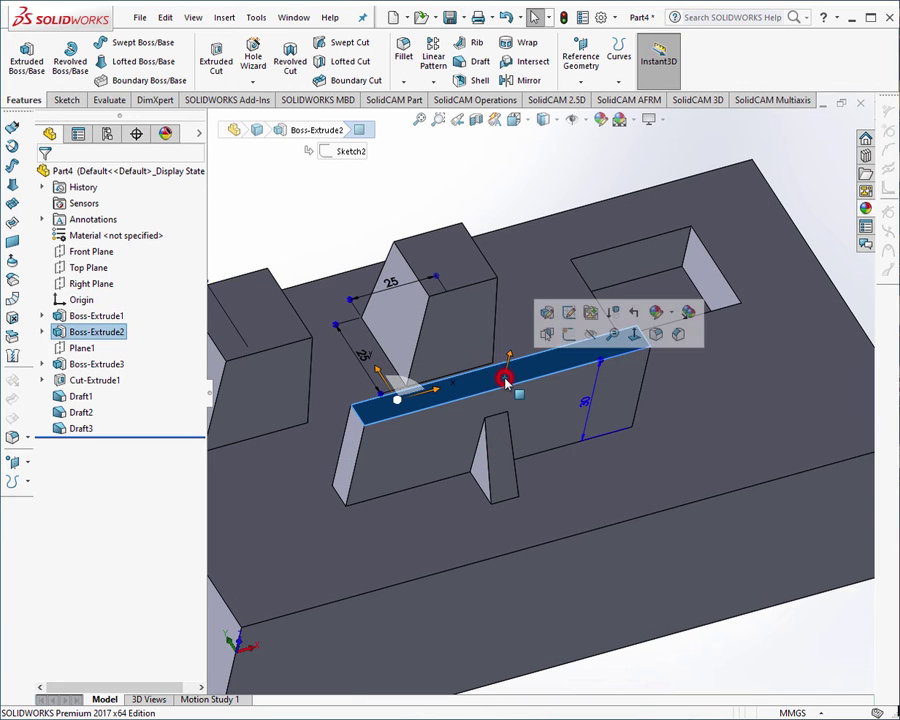
pyautogui.click(634, 334)
pyautogui.scroll(-3, 505, 460)
pyautogui.scroll(-3, 510, 453)
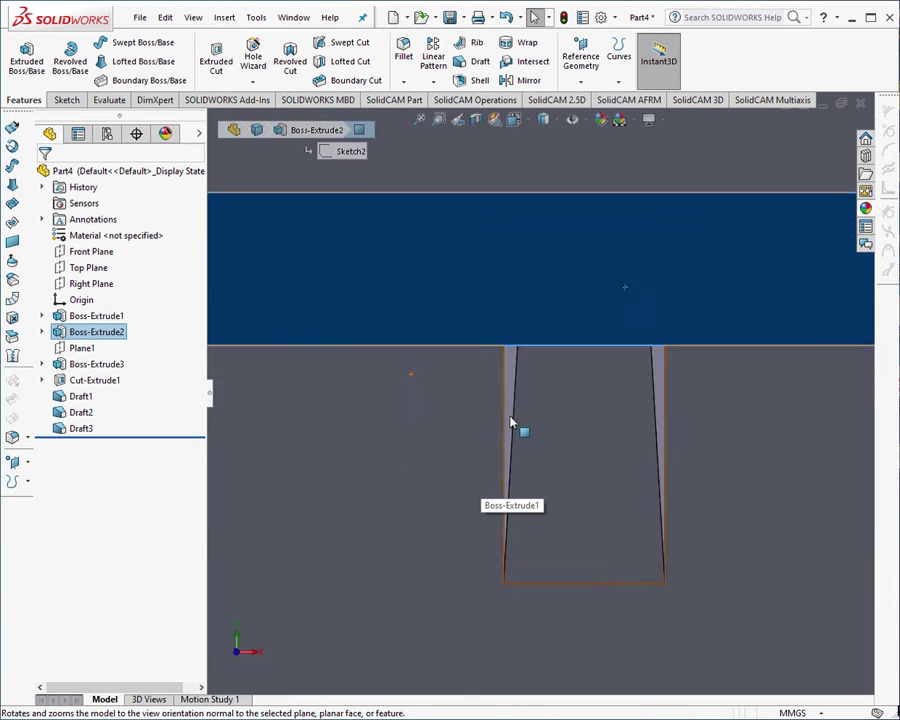
pyautogui.scroll(2, 511, 450)
pyautogui.scroll(3, 512, 446)
pyautogui.scroll(3, 505, 443)
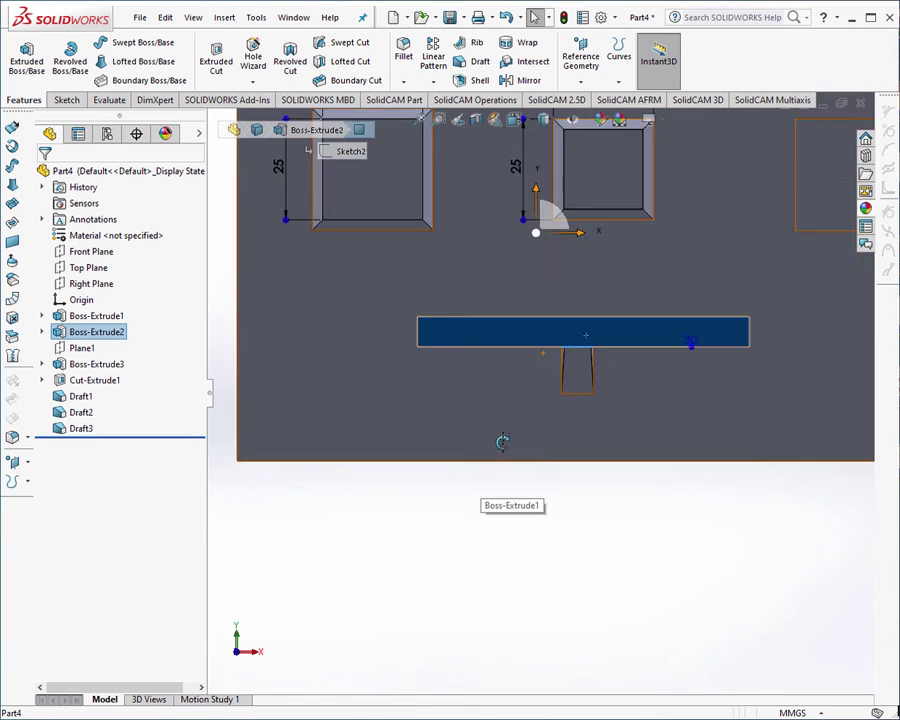
pyautogui.moveTo(500, 440); pyautogui.dragTo(575, 368, button='middle')
pyautogui.scroll(3, 570, 360)
pyautogui.scroll(-4, 484, 317)
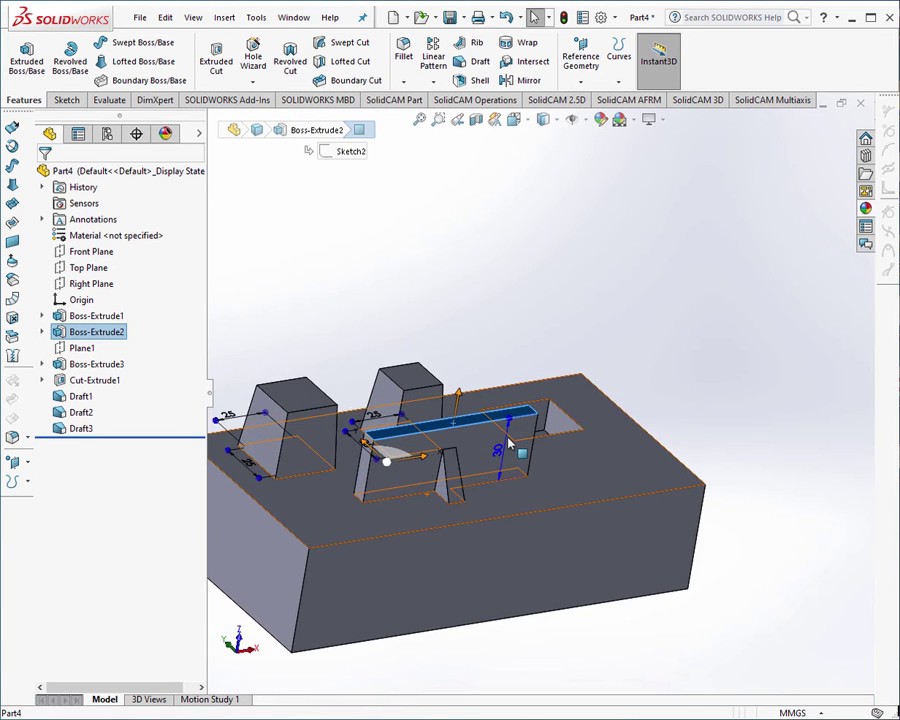
pyautogui.click(485, 290)
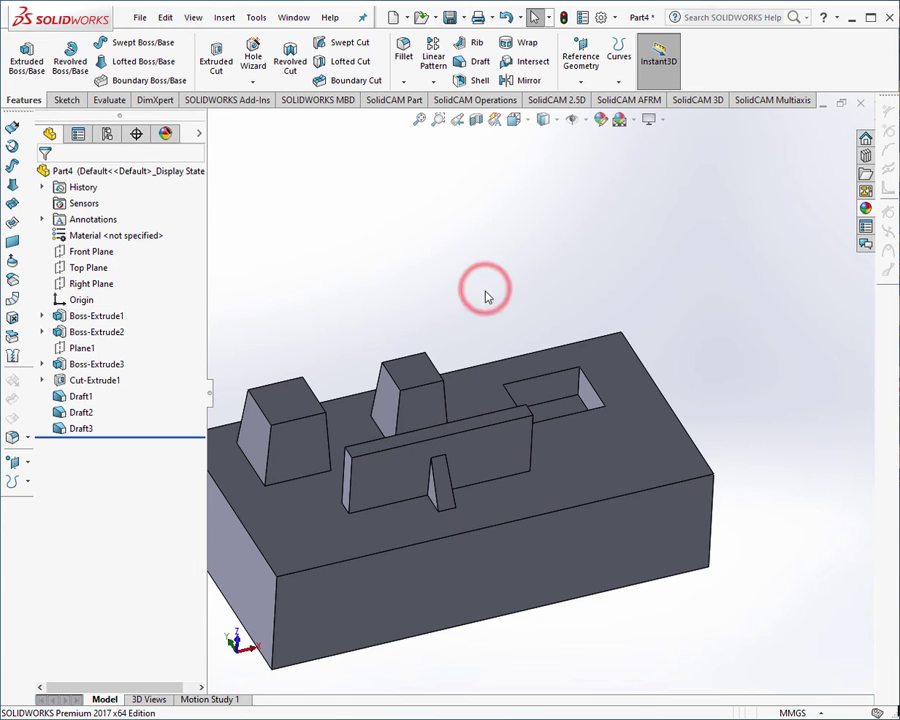
pyautogui.moveTo(484, 294); pyautogui.dragTo(483, 305, button='middle')
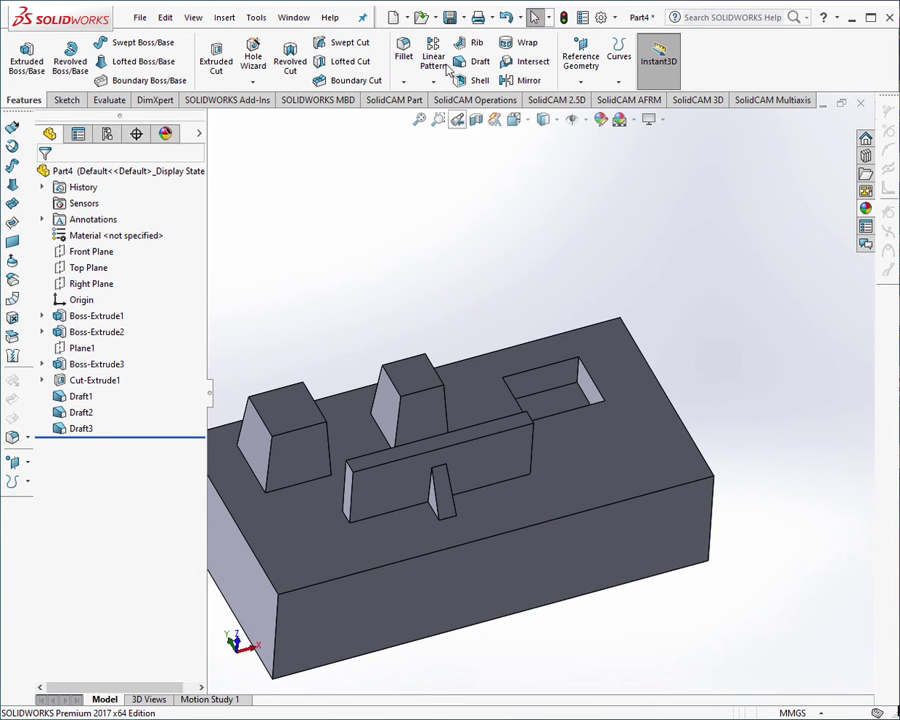
# Try a neutral-plane draft on the top face, then cancel it.
pyautogui.click(475, 63)
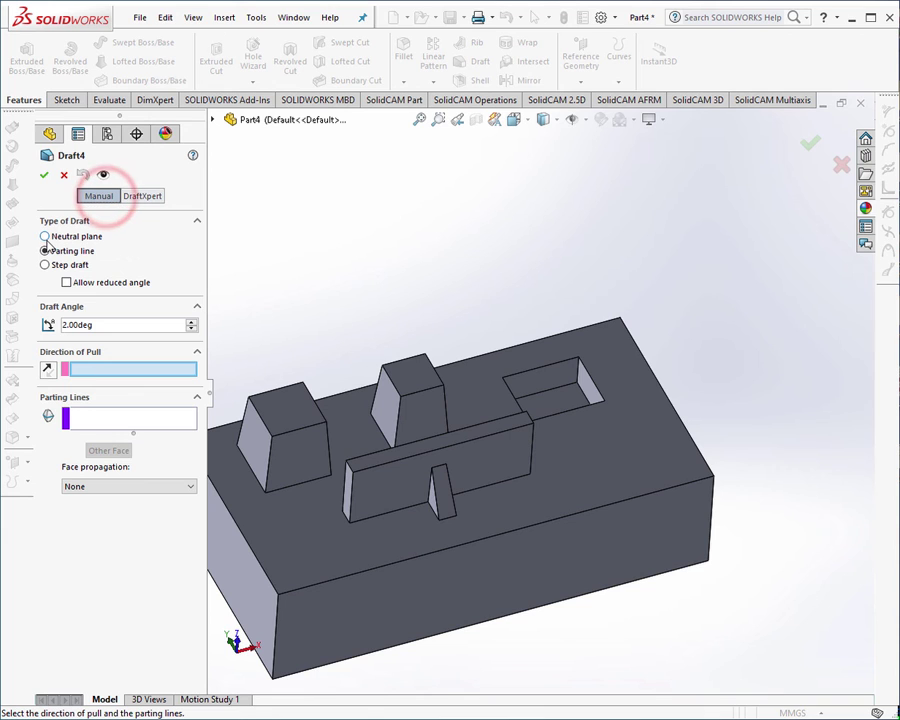
pyautogui.click(44, 236)
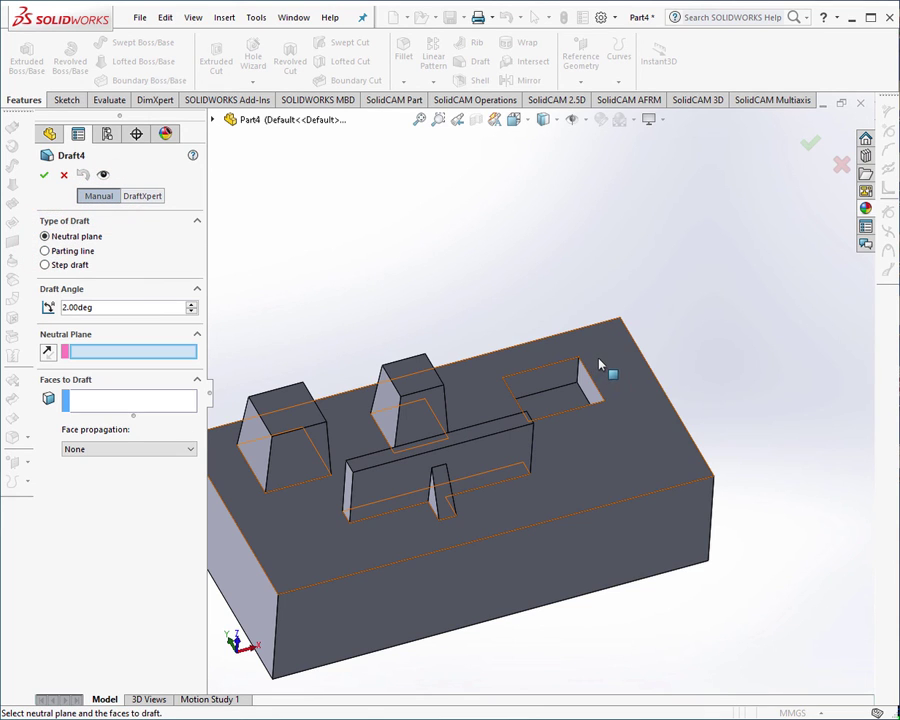
pyautogui.click(600, 361)
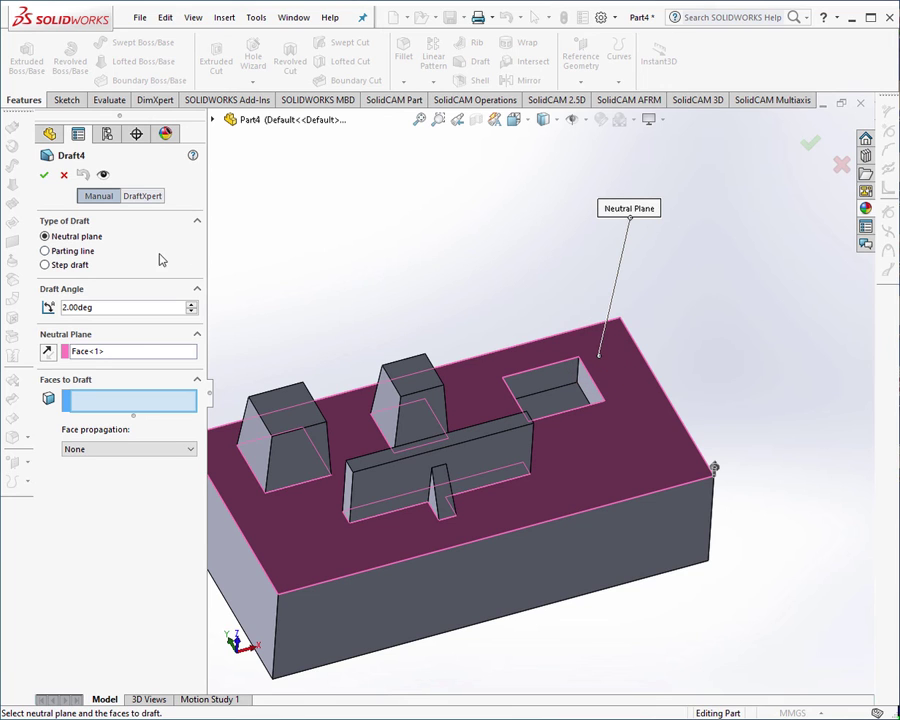
pyautogui.click(64, 176)
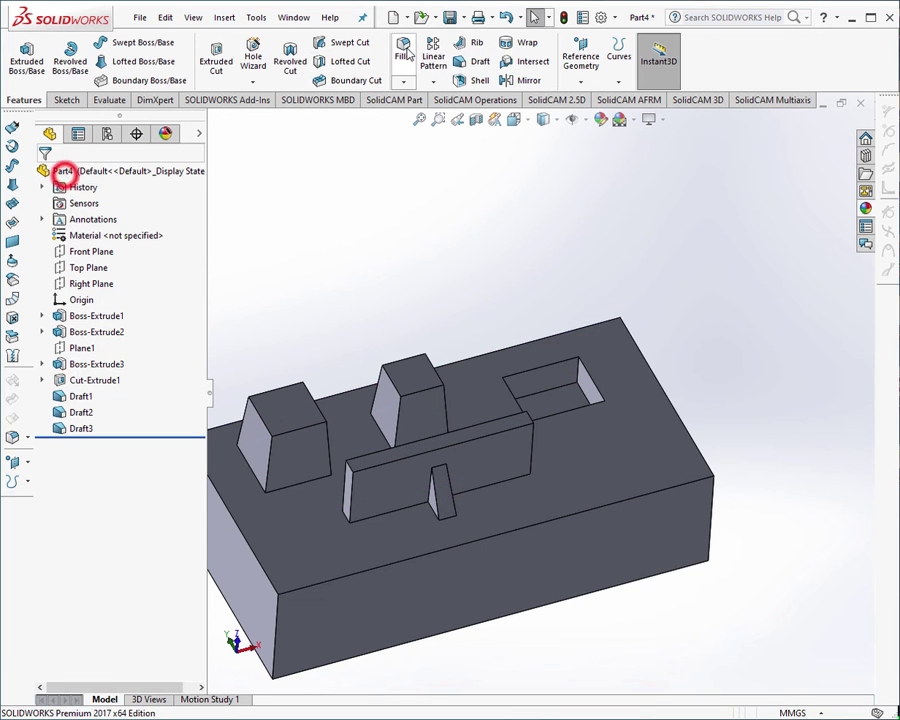
# Restart the draft as a parting-line draft pulled from the block's top face.
pyautogui.click(480, 56)
pyautogui.click(71, 254)
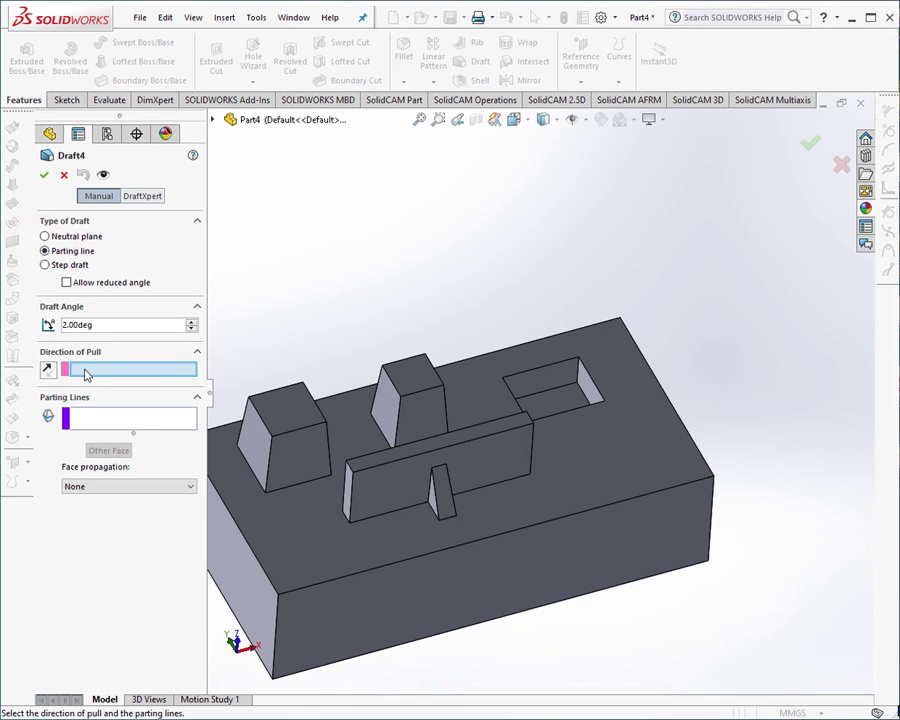
pyautogui.click(640, 453)
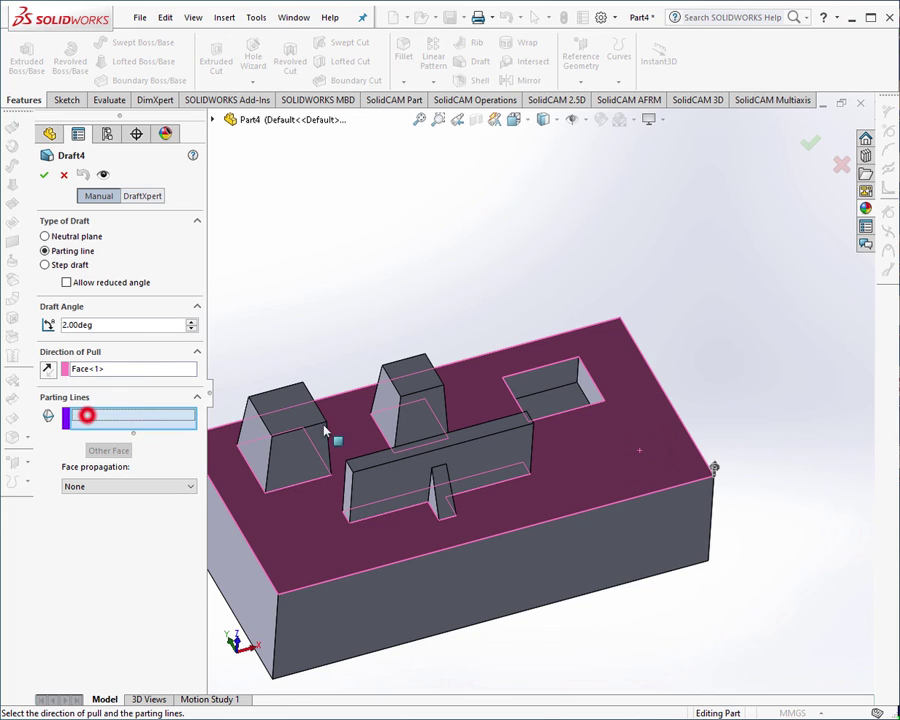
pyautogui.scroll(-2, 572, 382)
pyautogui.scroll(-2, 572, 382)
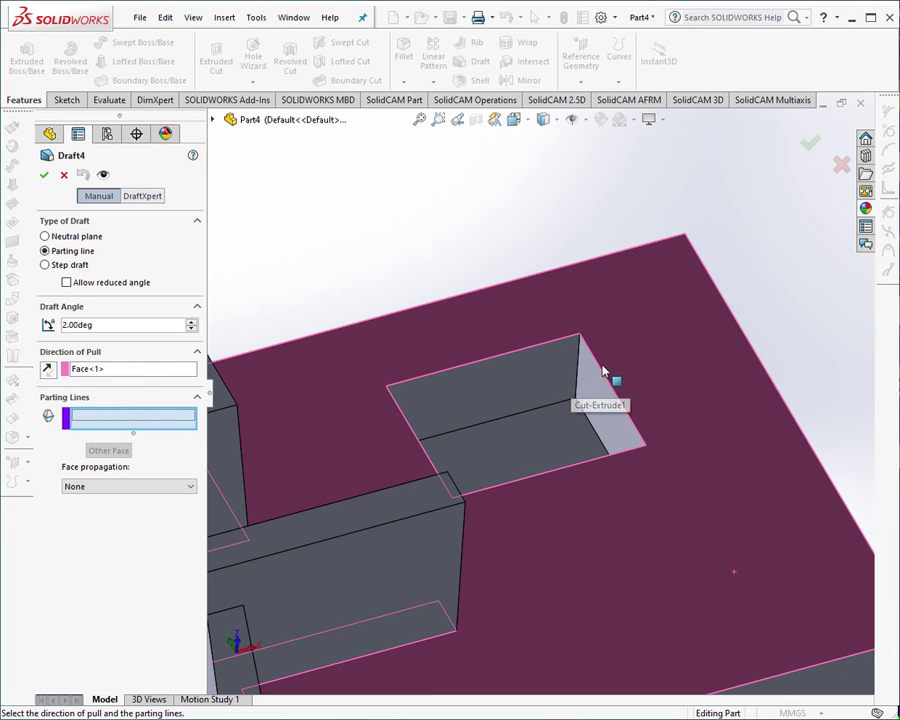
# Select the pocket's four rim edges, set the angle to 3°, and apply Draft4.
pyautogui.click(600, 371)
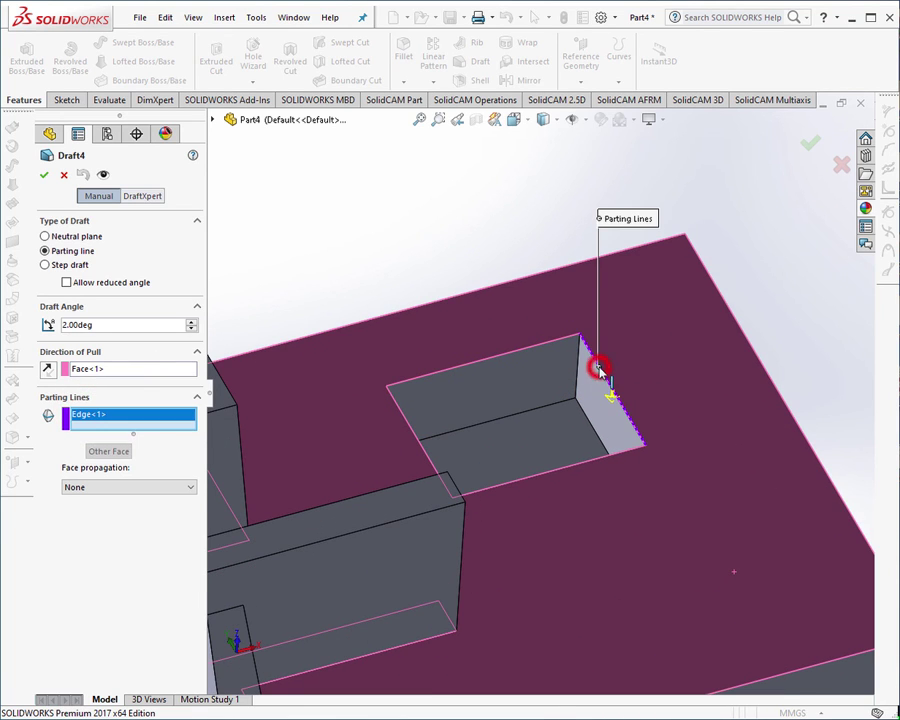
pyautogui.click(529, 349)
pyautogui.click(399, 414)
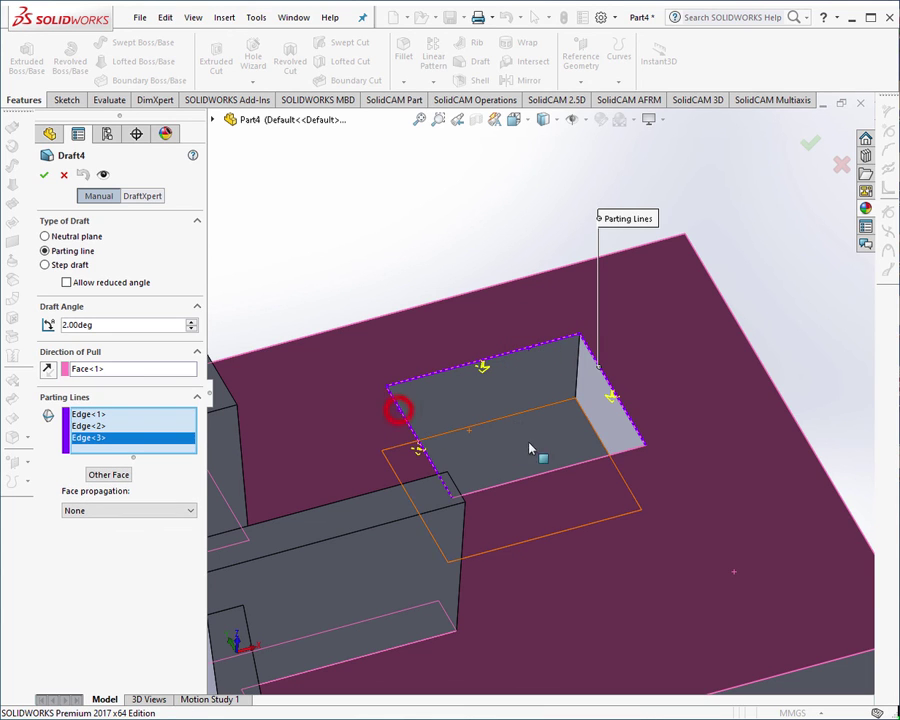
pyautogui.click(578, 470)
pyautogui.moveTo(576, 466)
pyautogui.mouseDown(button='middle')
pyautogui.moveTo(589, 545)
pyautogui.moveTo(535, 418)
pyautogui.mouseUp(button='middle')
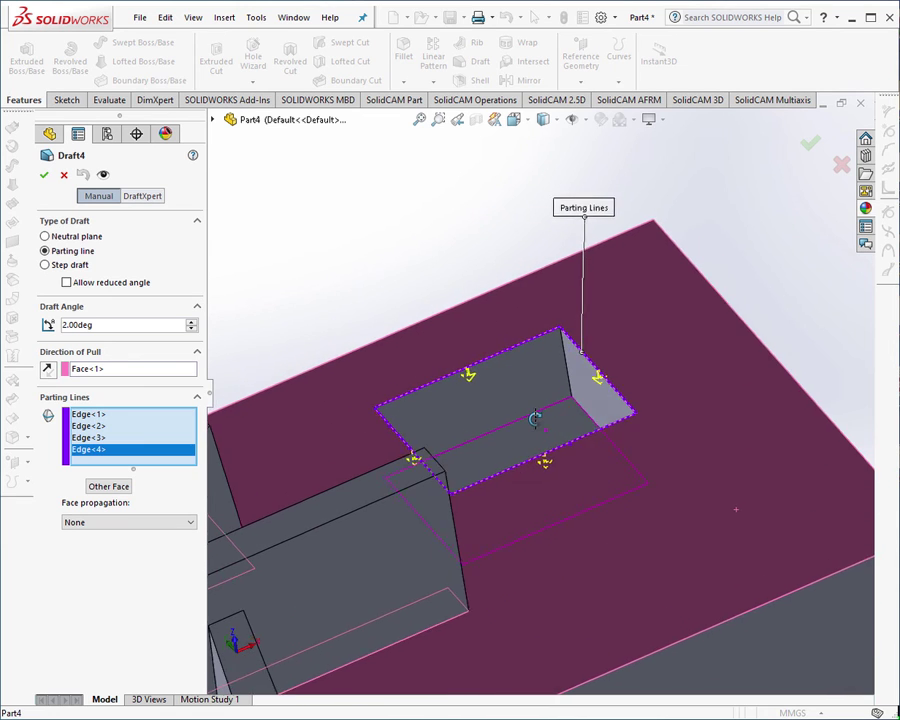
pyautogui.scroll(3, 535, 418)
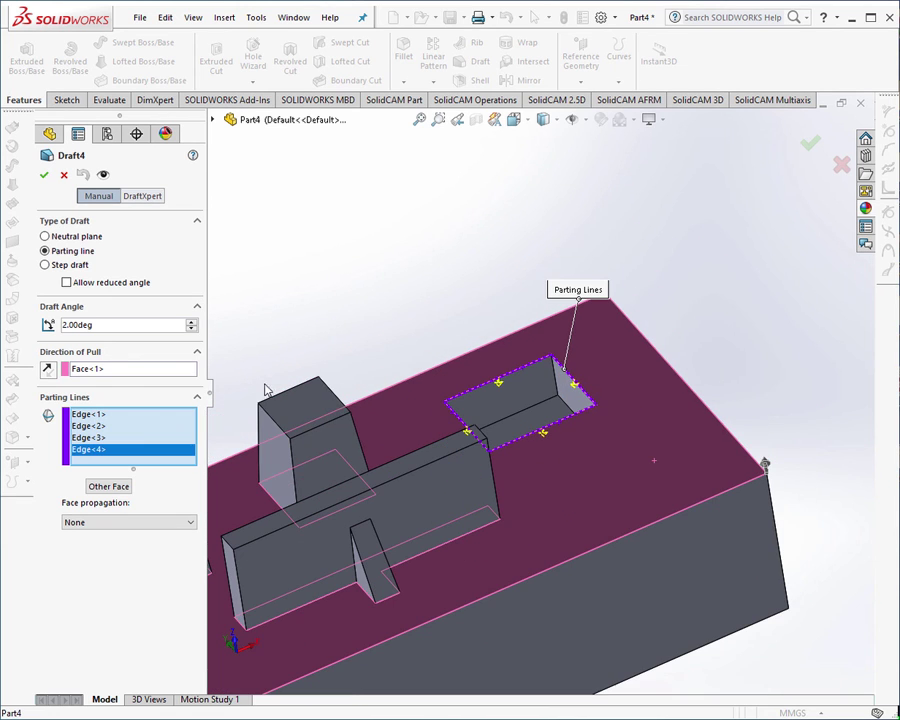
pyautogui.click(192, 326)
pyautogui.click(810, 141)
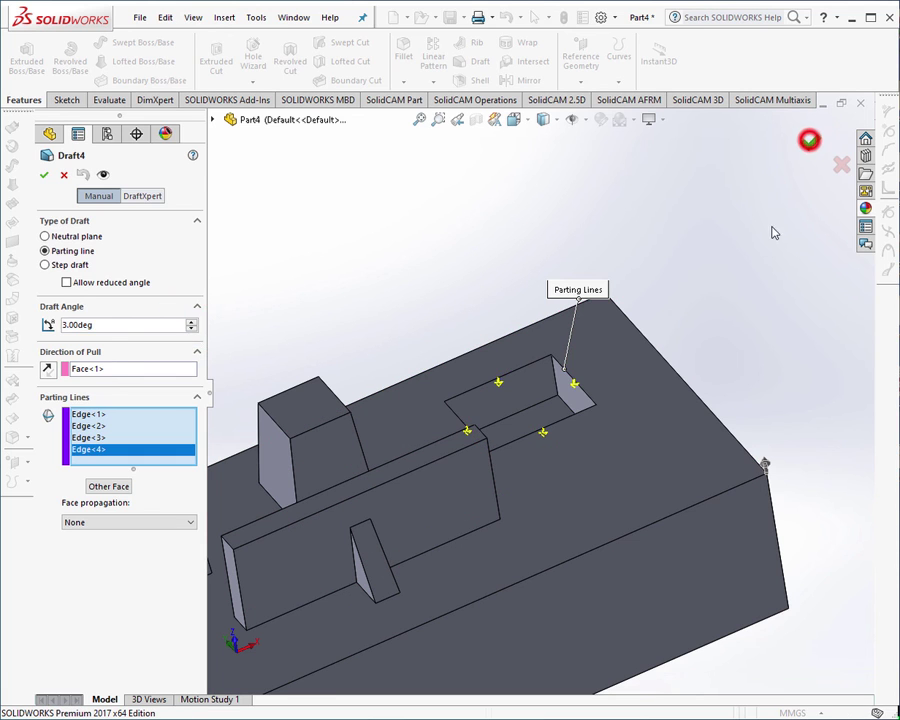
pyautogui.click(572, 351)
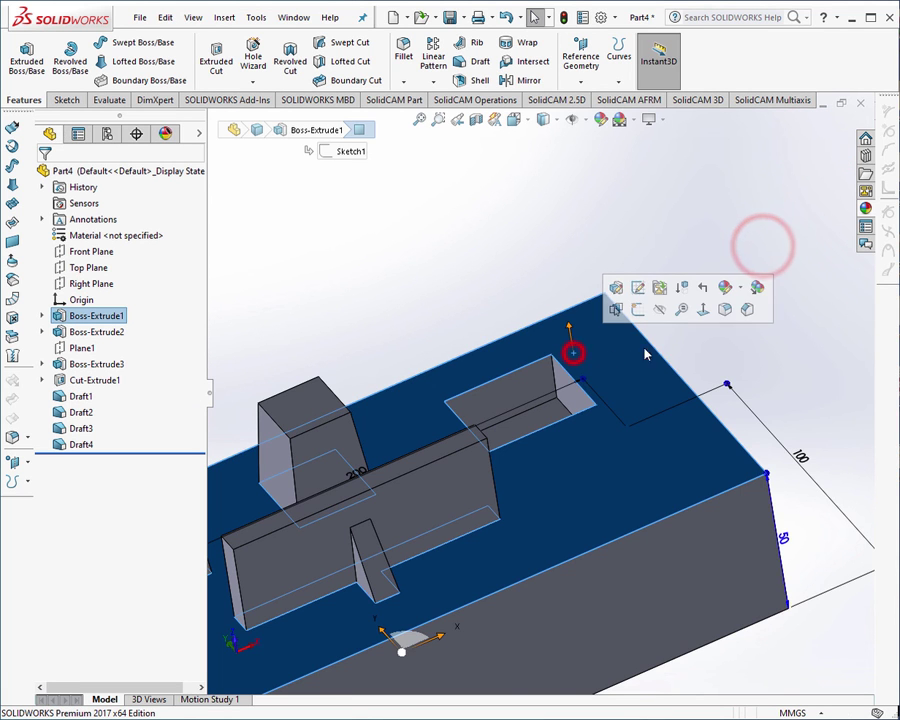
pyautogui.click(703, 314)
pyautogui.scroll(-3, 740, 345)
pyautogui.scroll(-2, 700, 340)
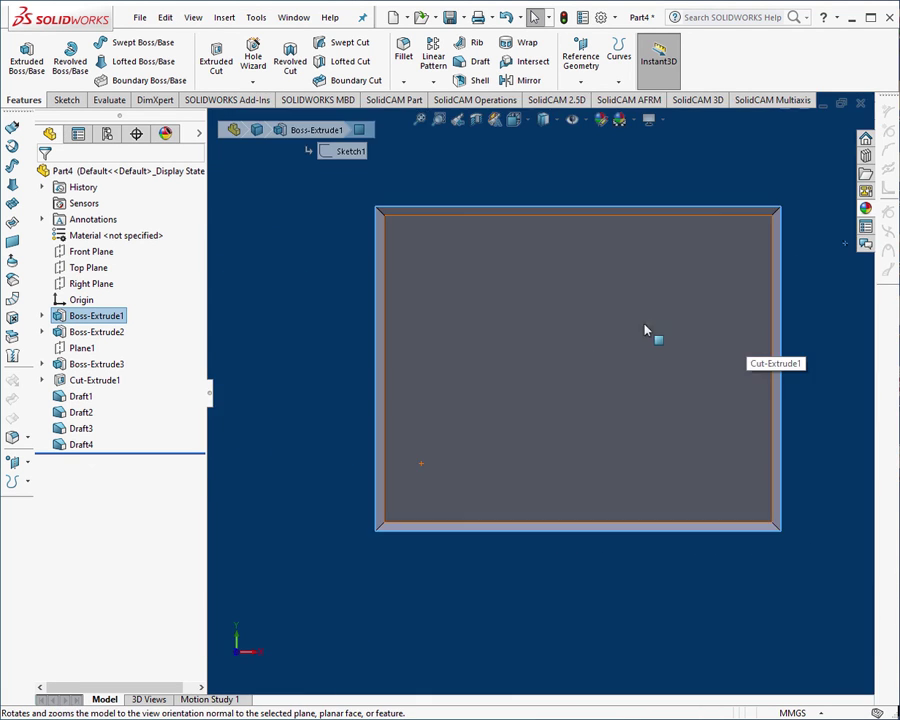
pyautogui.scroll(-1, 652, 326)
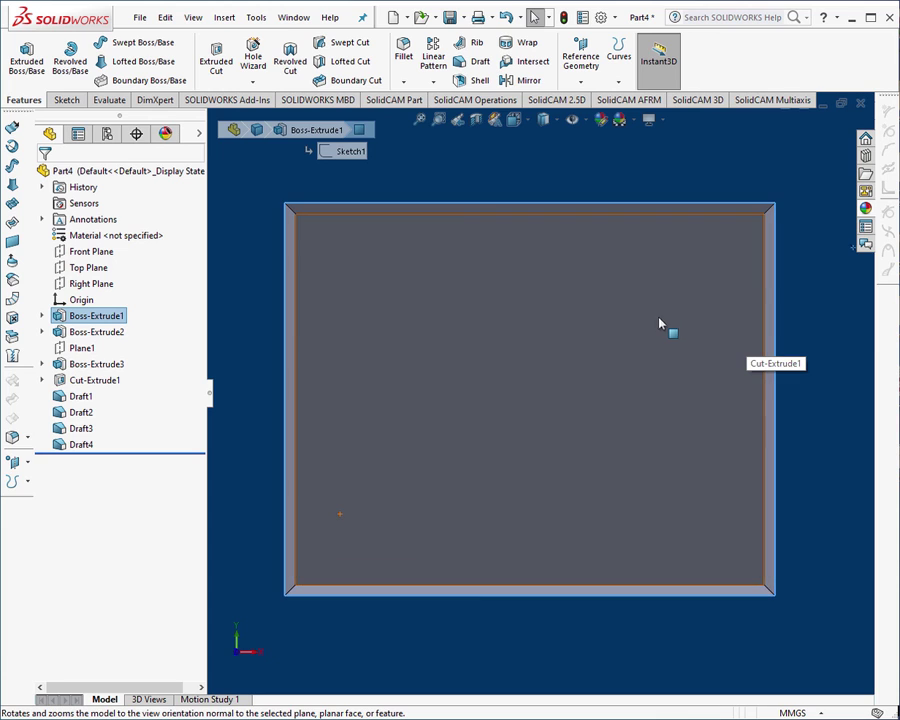
pyautogui.click(402, 209)
pyautogui.click(289, 268)
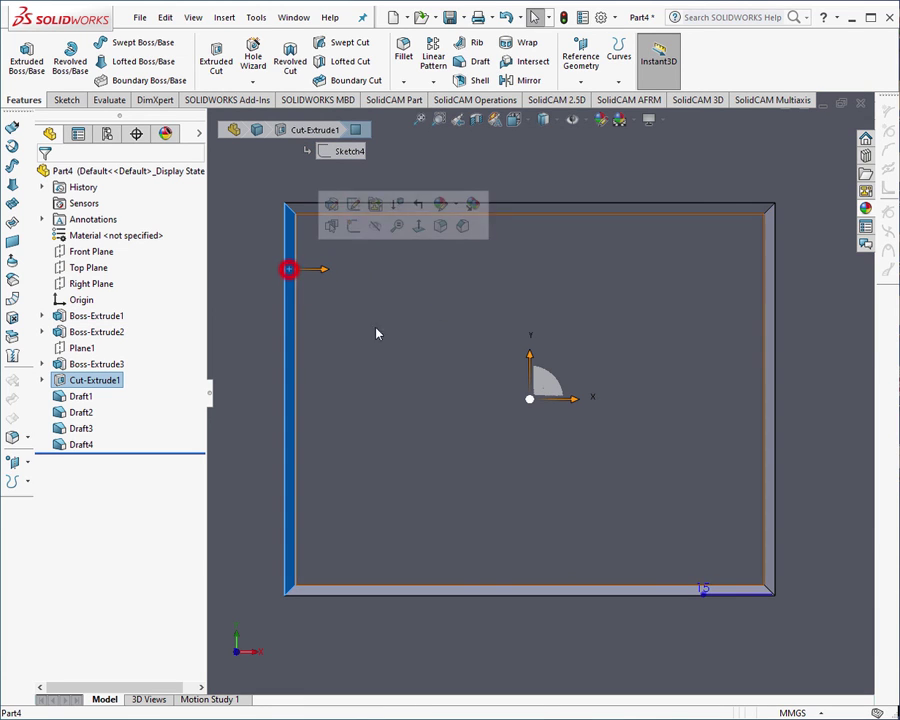
pyautogui.click(766, 324)
pyautogui.click(611, 586)
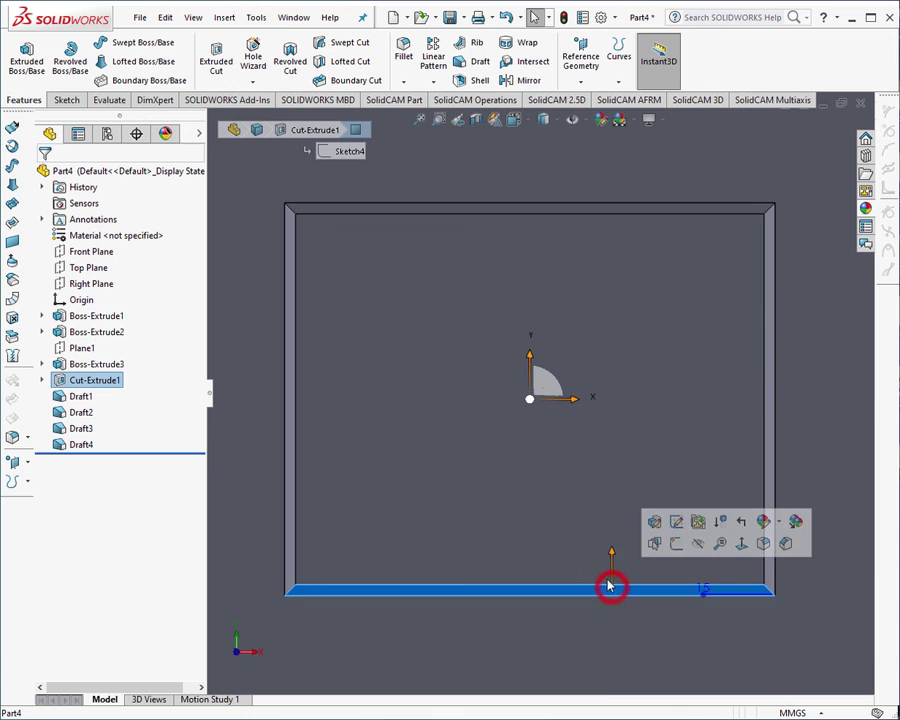
pyautogui.scroll(5, 606, 588)
pyautogui.click(520, 246)
pyautogui.moveTo(402, 492)
pyautogui.mouseDown(button='middle')
pyautogui.moveTo(372, 330)
pyautogui.moveTo(400, 398)
pyautogui.moveTo(456, 426)
pyautogui.mouseUp(button='middle')
pyautogui.scroll(-2, 458, 390)
pyautogui.scroll(-3, 560, 320)
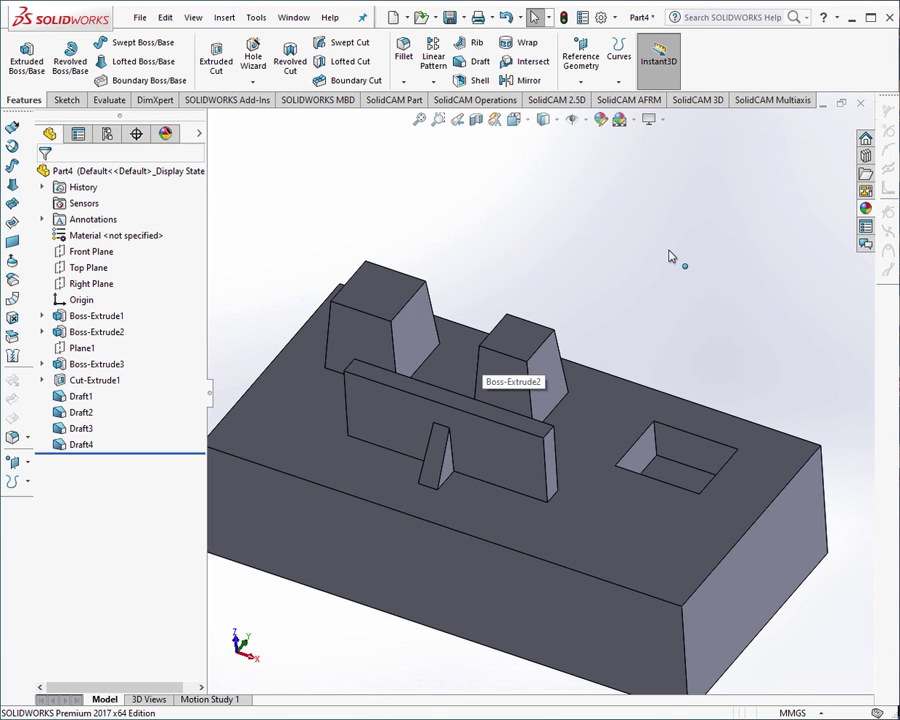